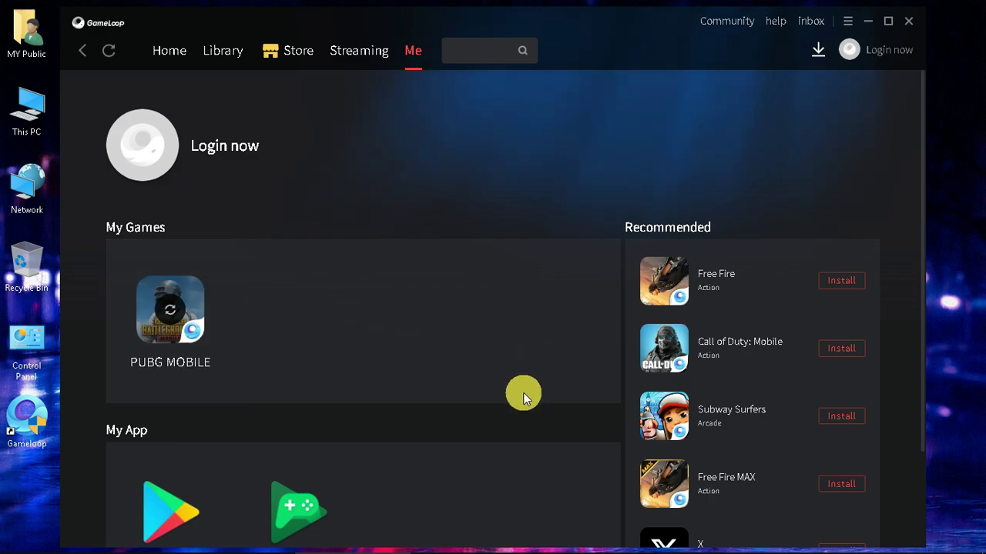
Look through GameLoop's Engine, Model and Game settings, cancel them without changes and close GameLoop.
scroll(523, 393, down, 2)
scroll(523, 393, up, 2)
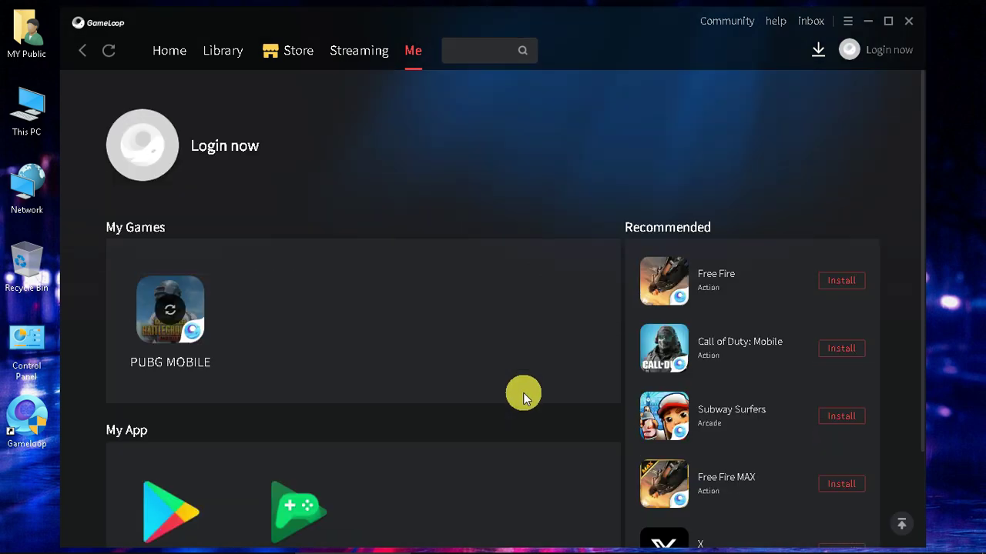
click(376, 50)
click(847, 22)
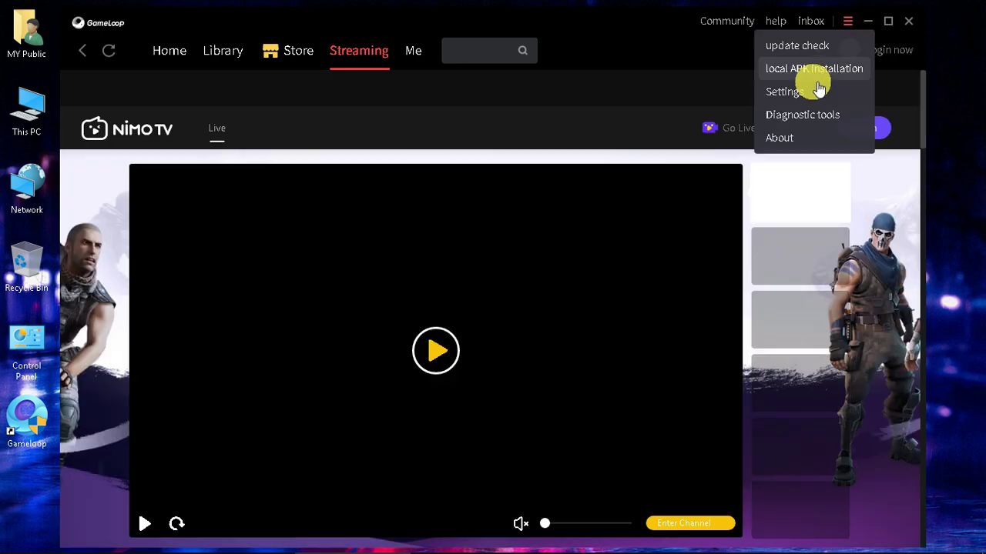
click(811, 86)
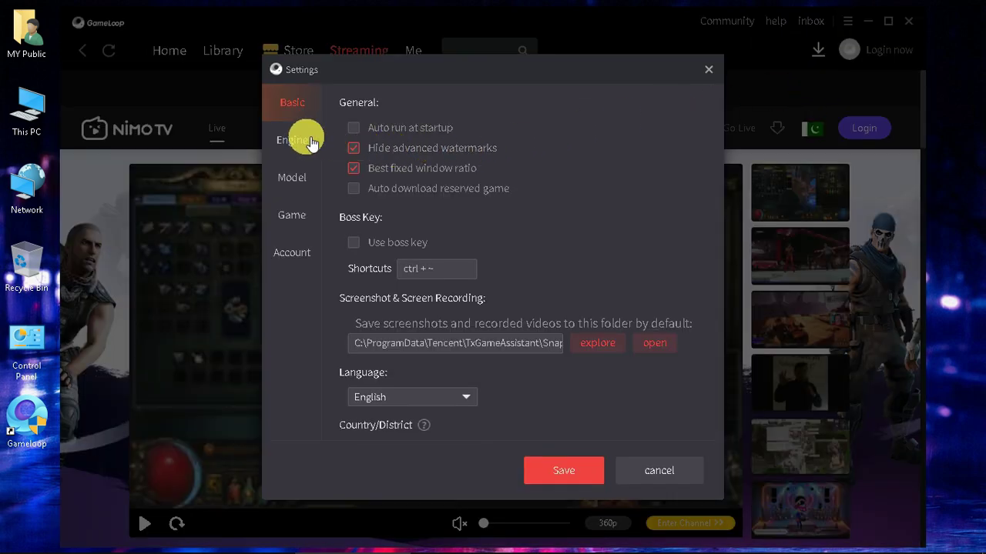
click(308, 138)
click(306, 174)
click(301, 205)
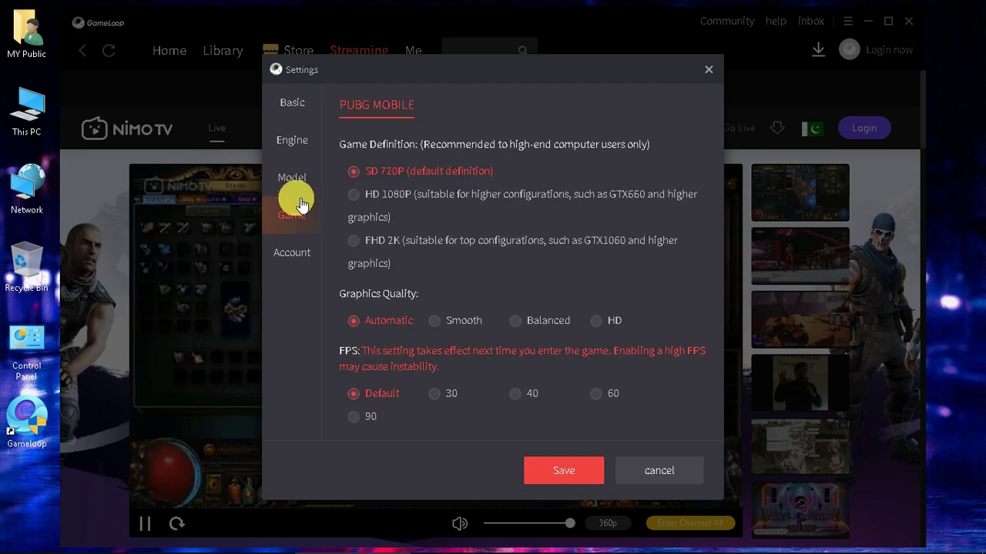
click(657, 476)
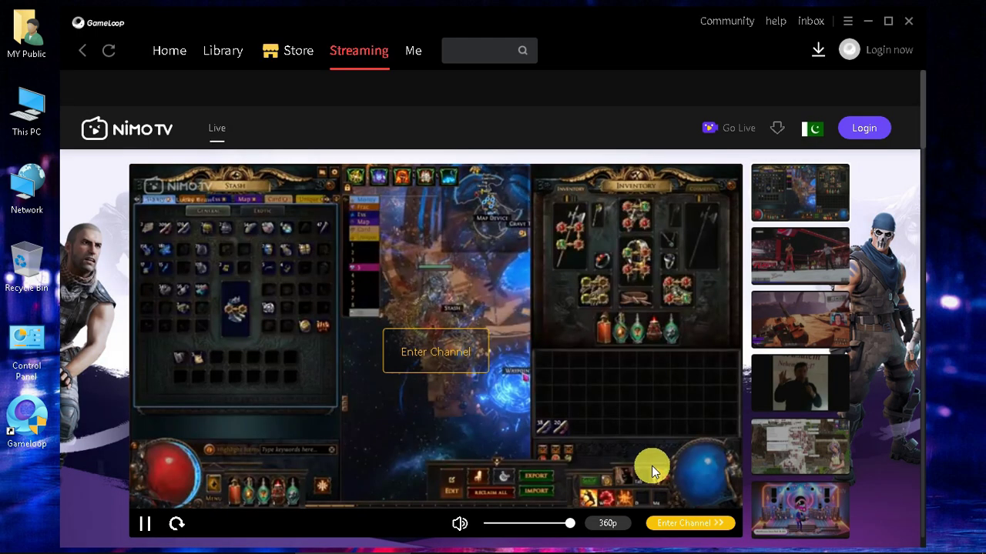
click(171, 50)
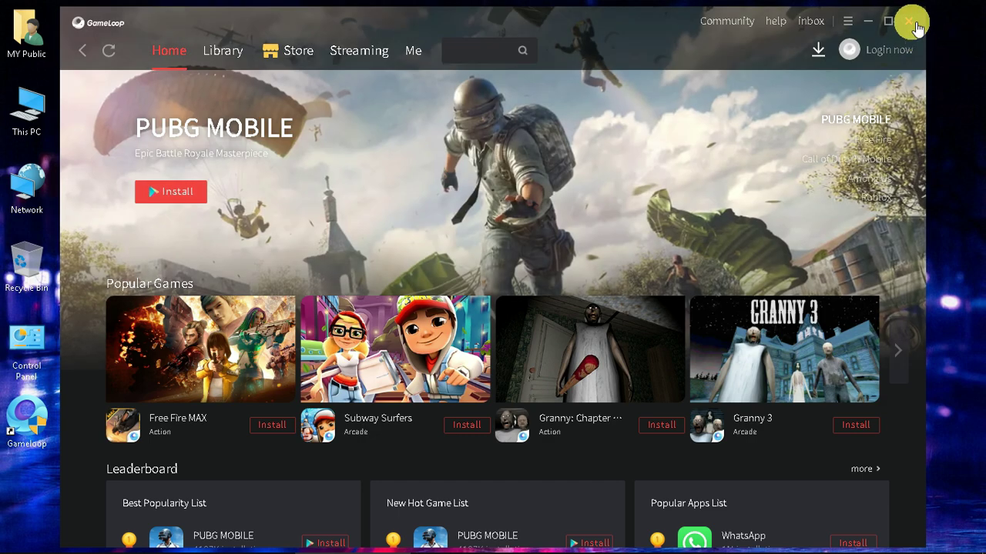
click(911, 29)
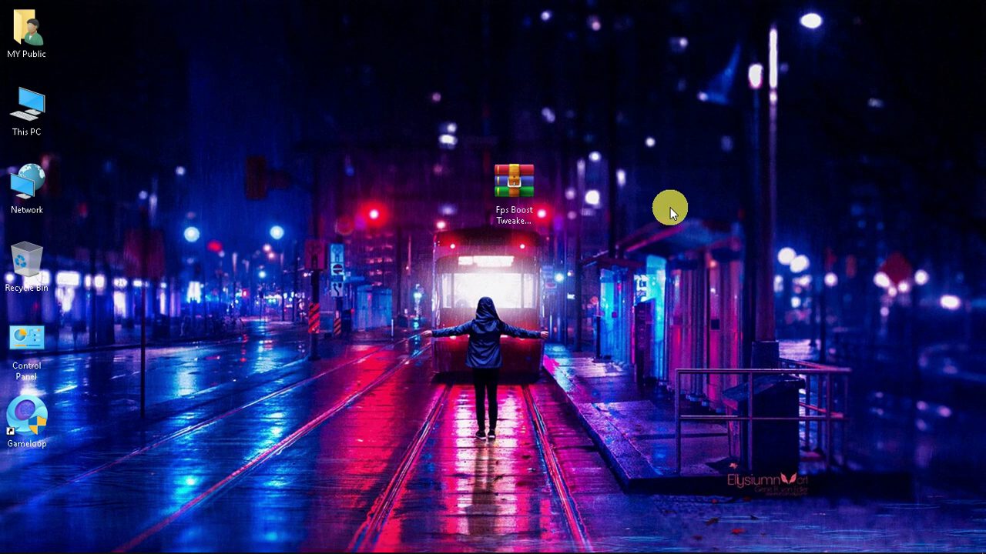
Extract the Fps Boost Tweaker T-S-O.7z archive directly onto the desktop.
click(523, 212)
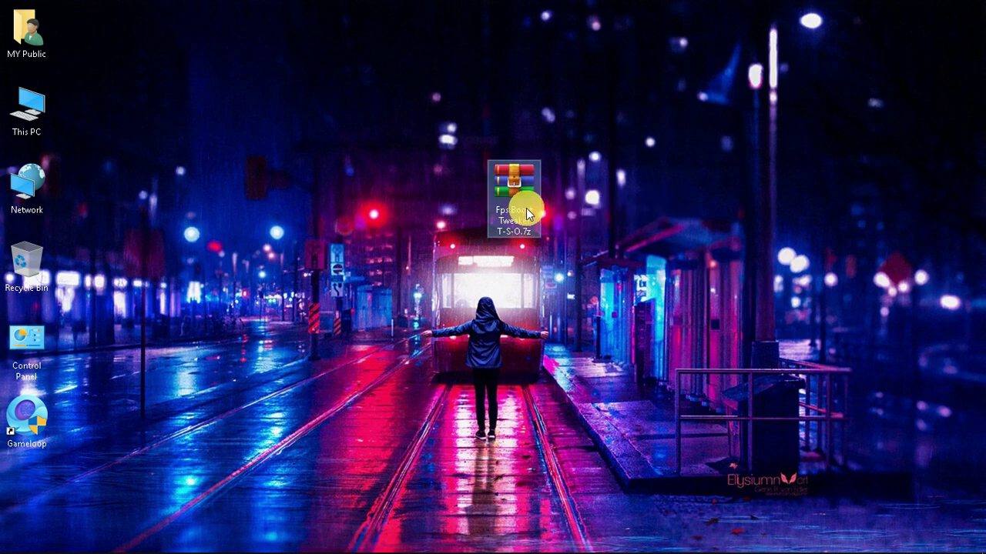
click(572, 201)
mouse_move(498, 226)
mouse_down()
mouse_move(508, 254)
mouse_move(508, 218)
mouse_up()
drag(458, 258, 466, 269)
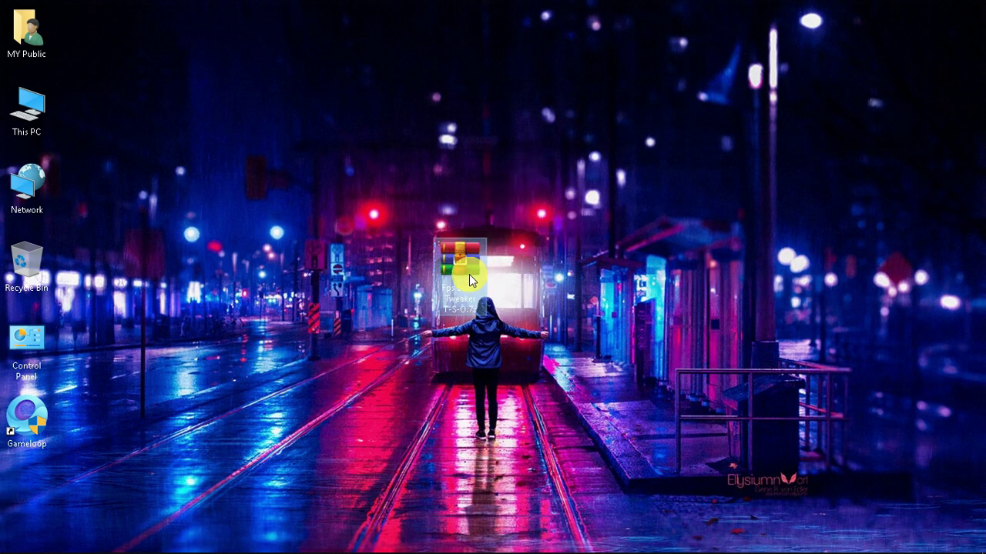
drag(573, 222, 829, 370)
right_click(463, 263)
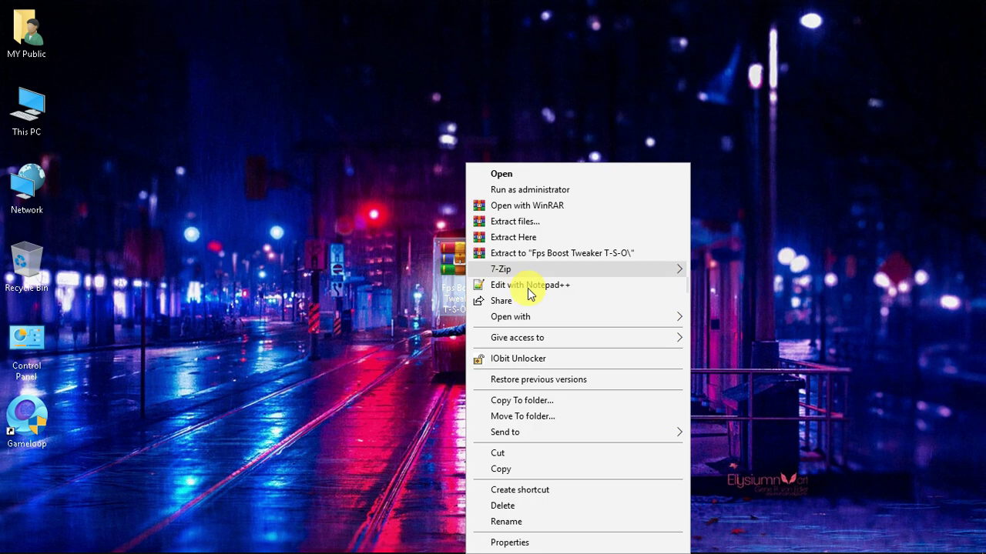
click(527, 234)
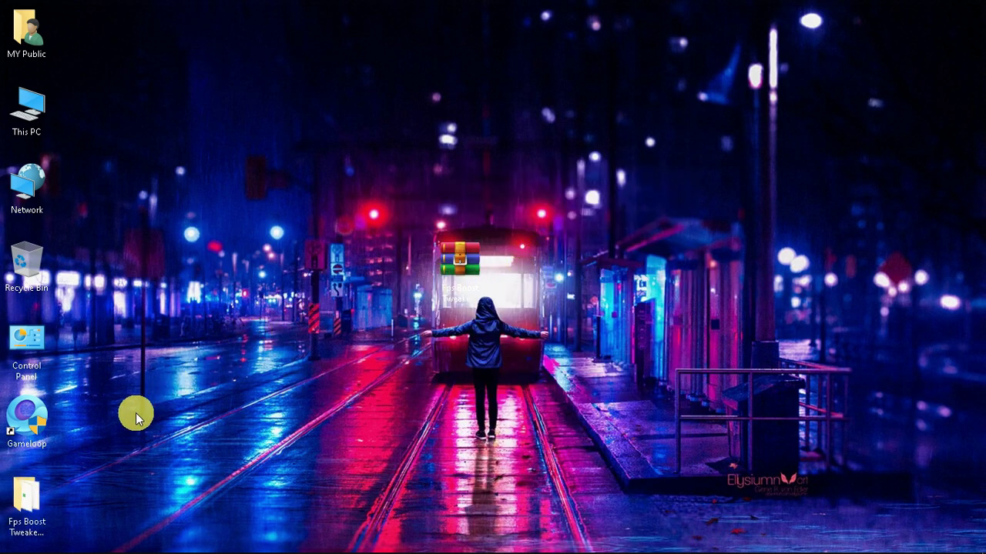
Open the extracted Fps Boost Tweaker T-S-O folder and go into its 0 Start folder.
double_click(541, 257)
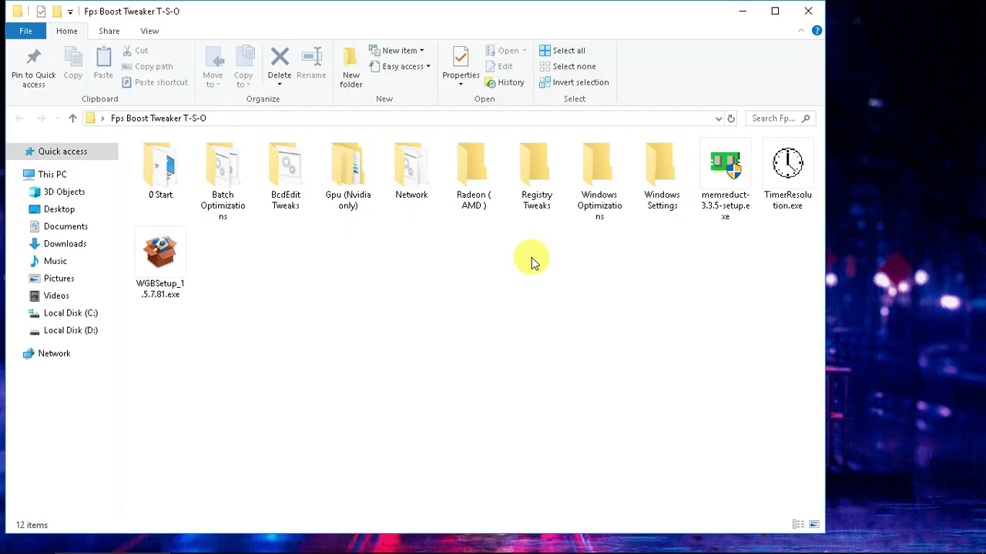
drag(388, 17, 439, 36)
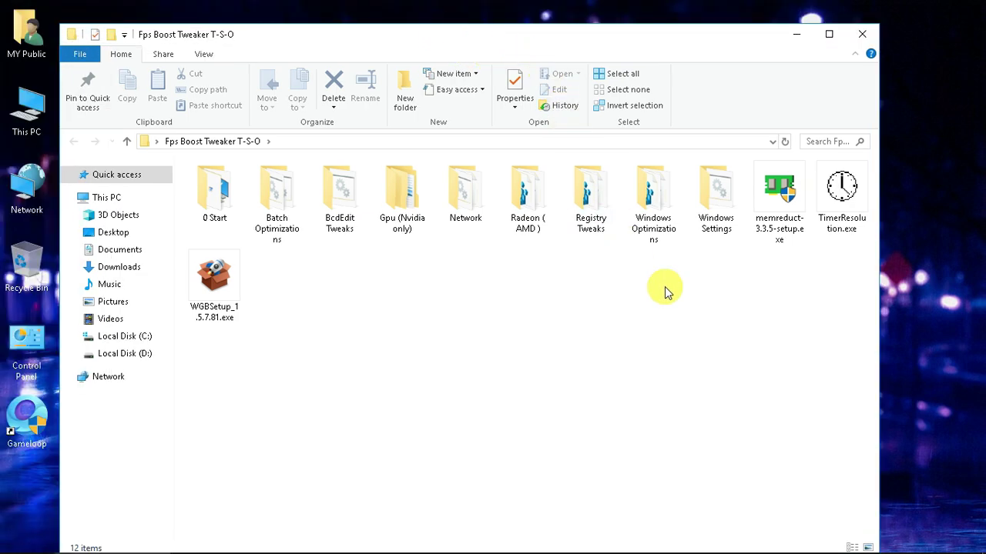
drag(839, 409, 85, 170)
click(214, 193)
double_click(215, 192)
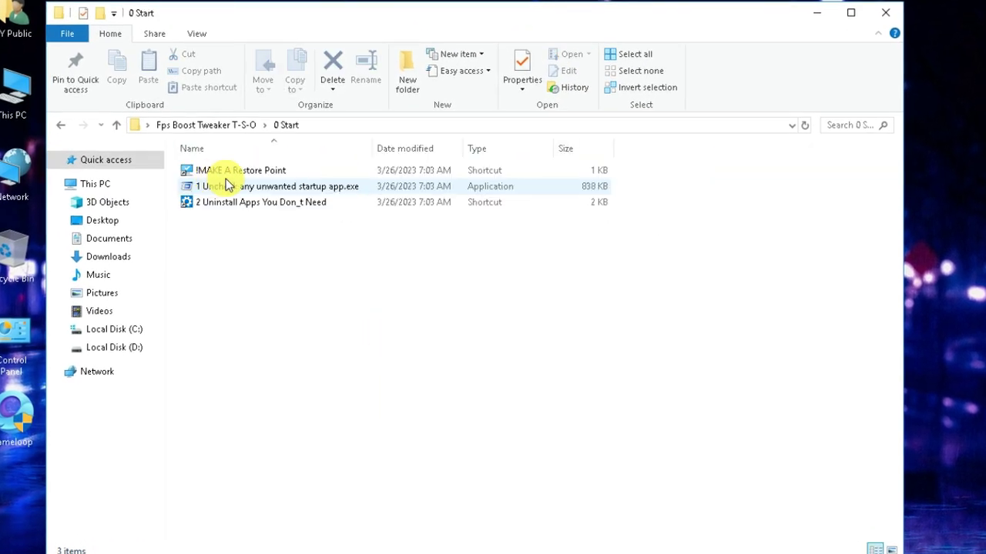
View System Protection through the restore point shortcut and the startup entries in "1 Uncheck any unwanted startup app.exe", closing both.
double_click(223, 170)
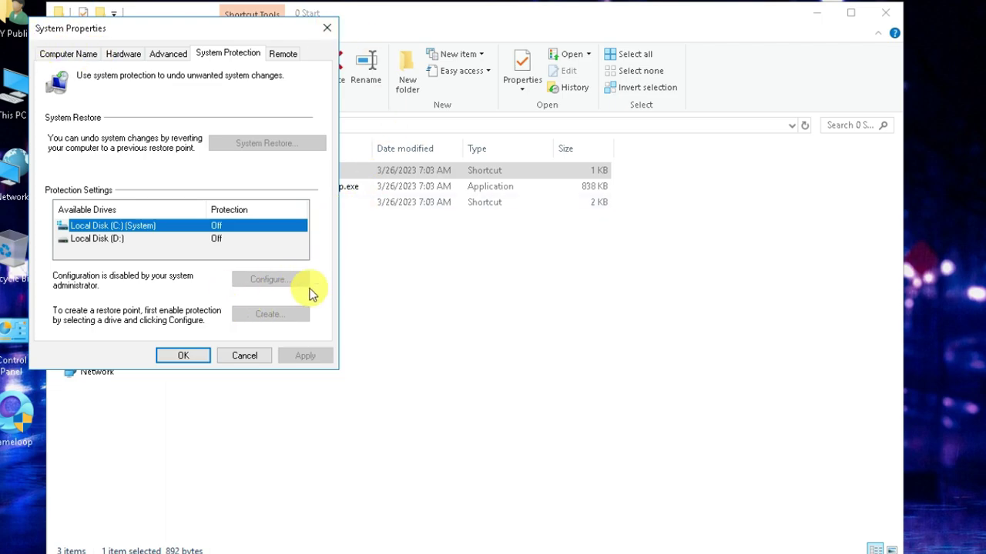
key(Escape)
click(219, 189)
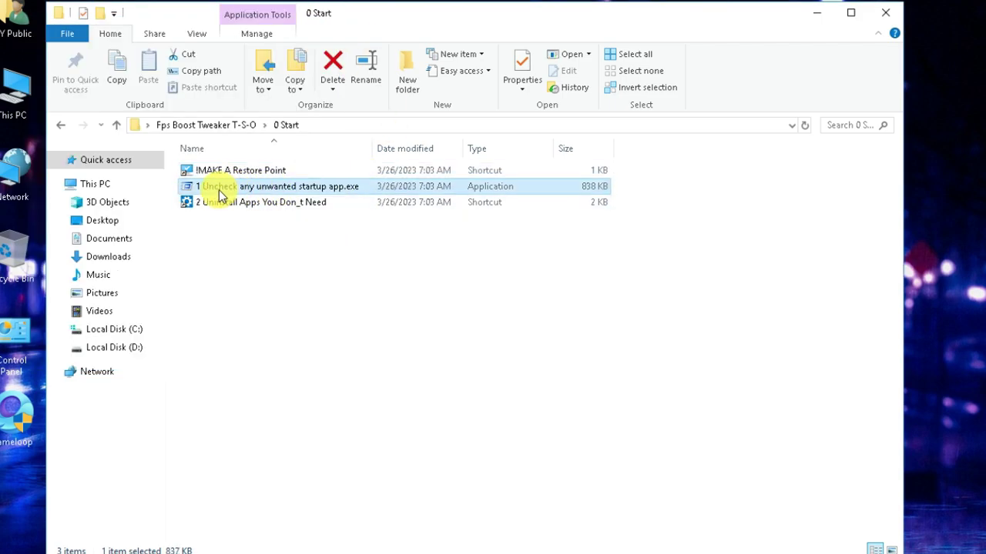
double_click(286, 190)
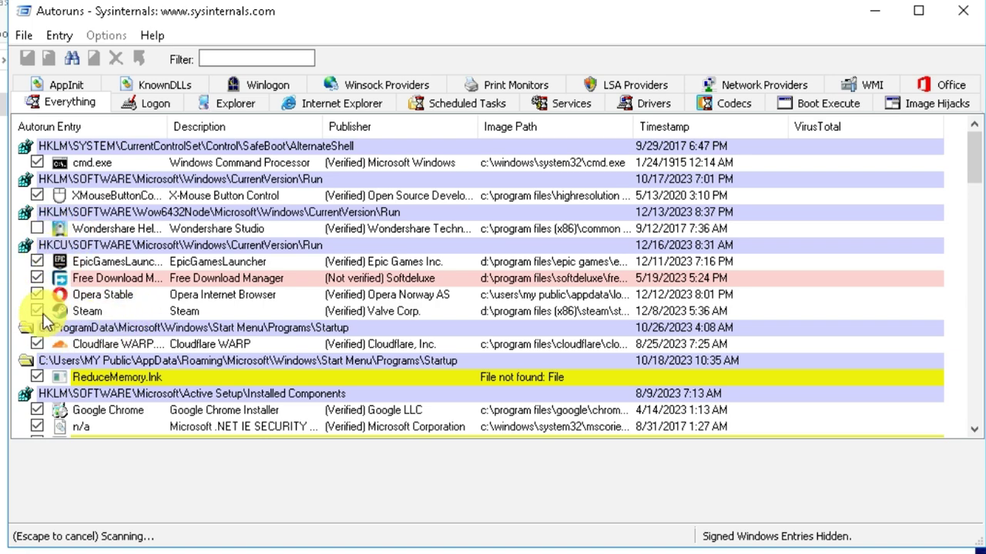
scroll(77, 325, down, 4)
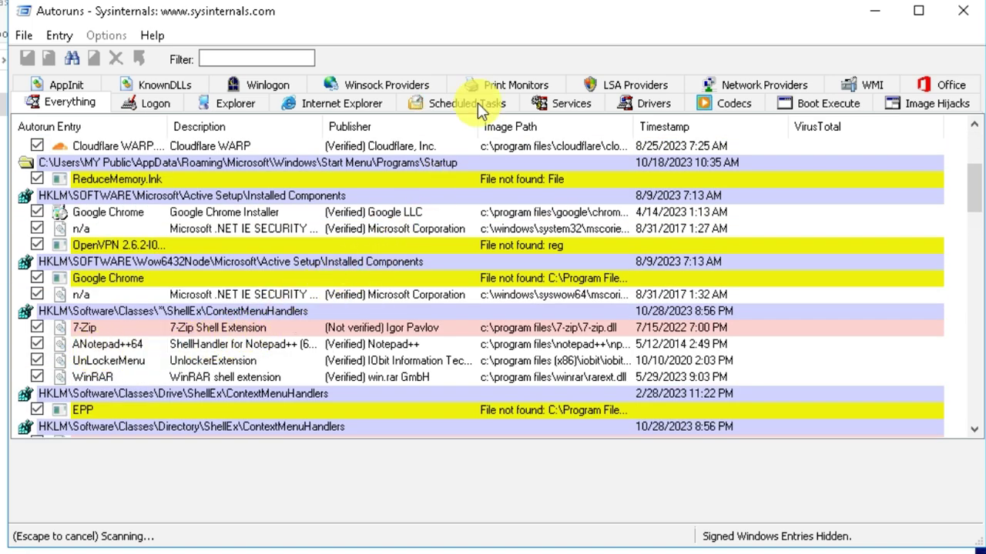
click(963, 11)
Open Apps & features through the "2 Uninstall Apps You Don_t Need" shortcut and choose to uninstall Cloudflare WARP.
click(209, 197)
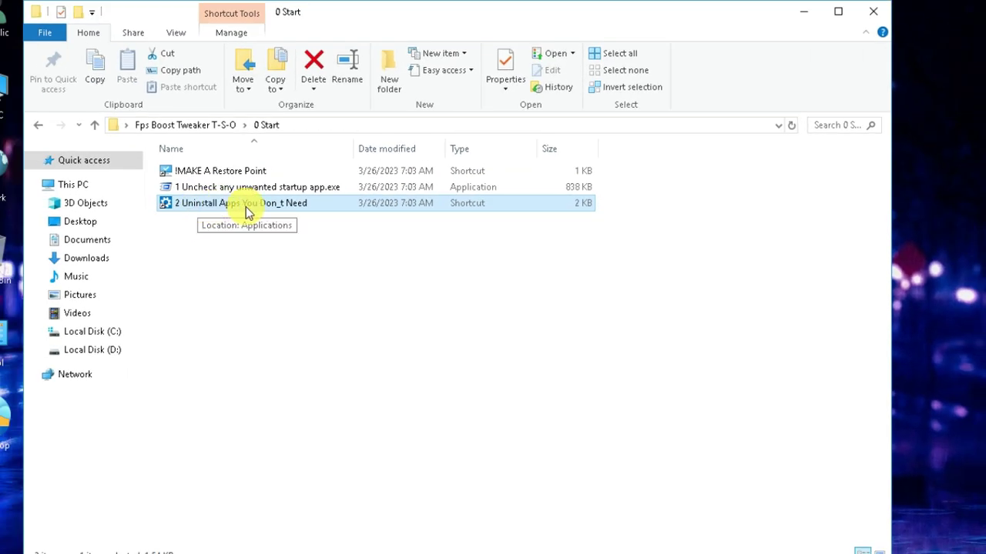
double_click(258, 206)
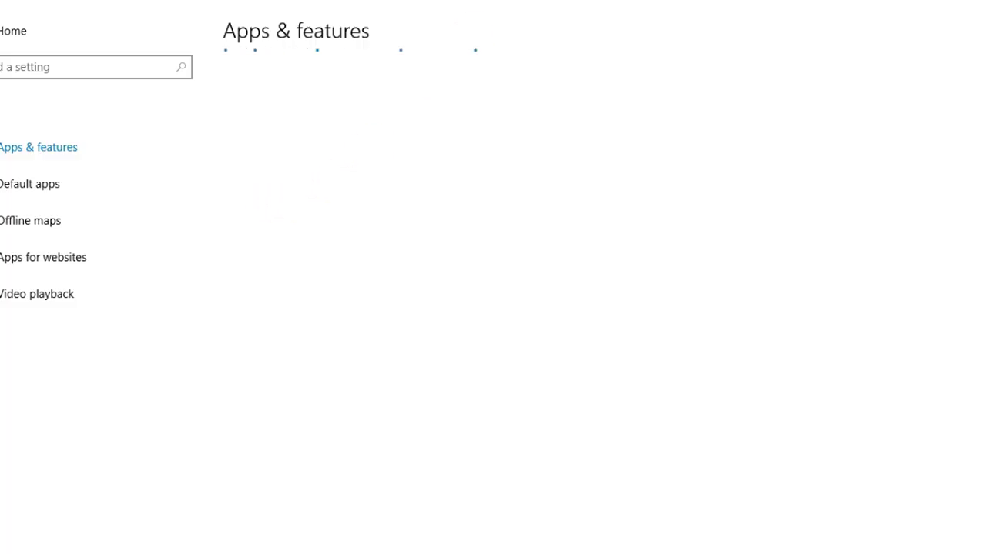
scroll(553, 154, down, 2)
scroll(553, 157, down, 5)
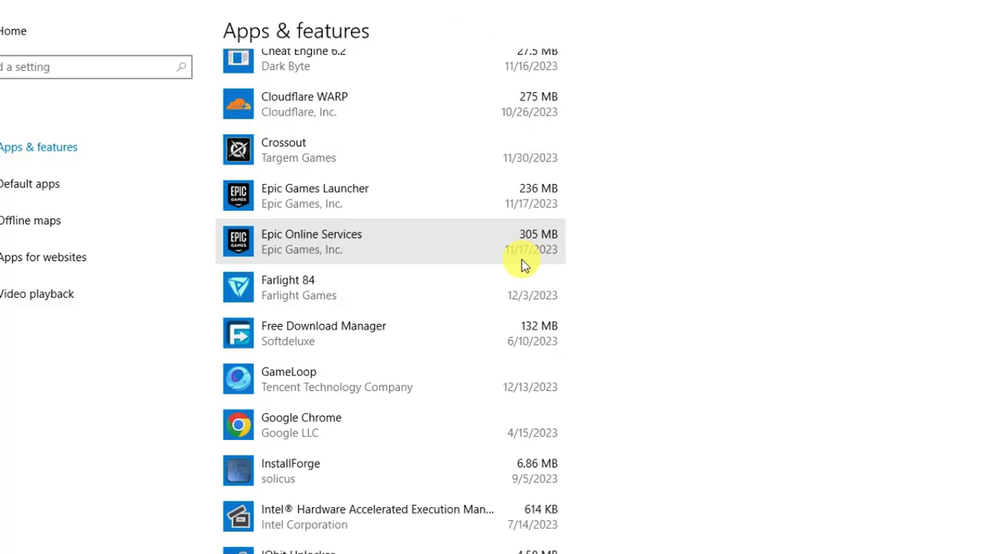
click(506, 110)
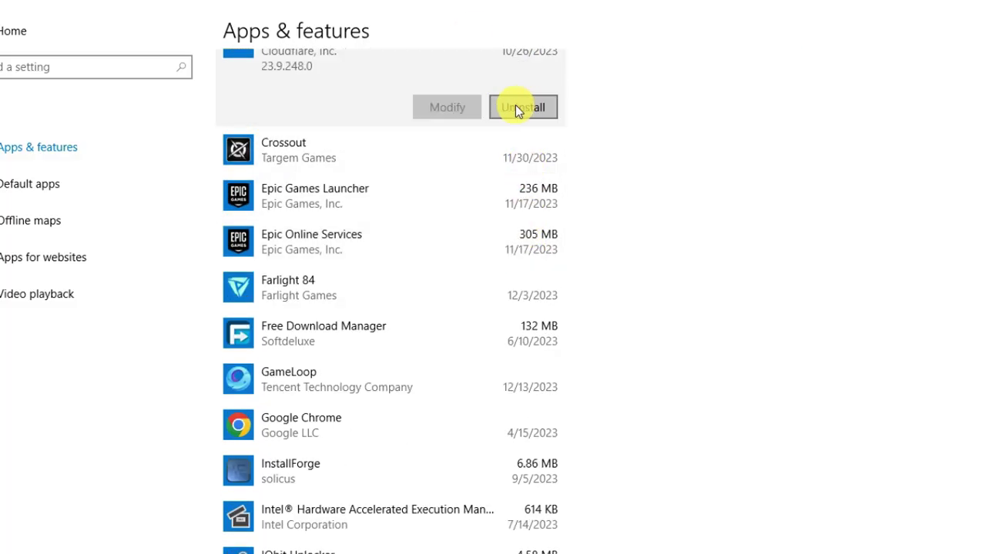
click(518, 106)
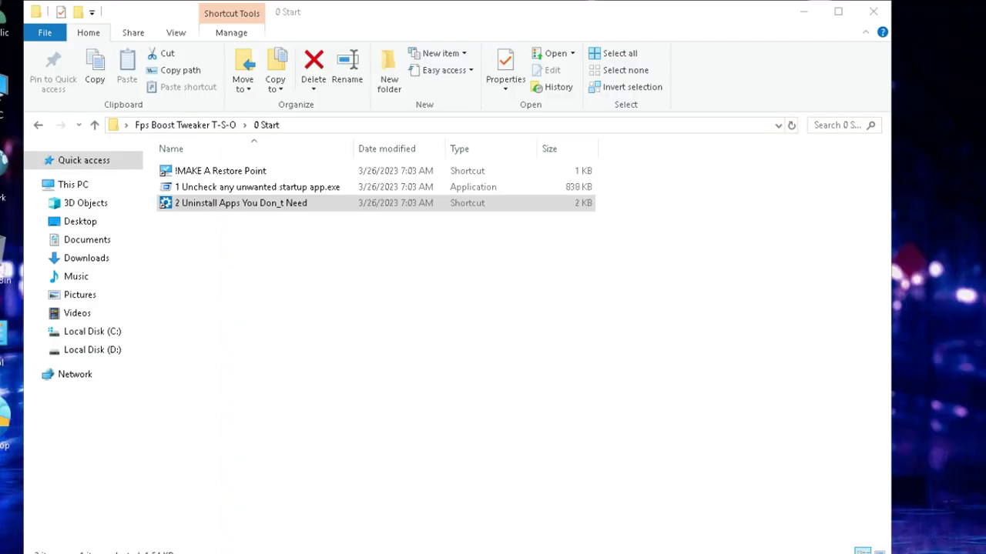
Run Clear DNS Cache (Ping Improve).cmd from the Batch Optimizations folder as administrator and finish its console prompt.
click(37, 124)
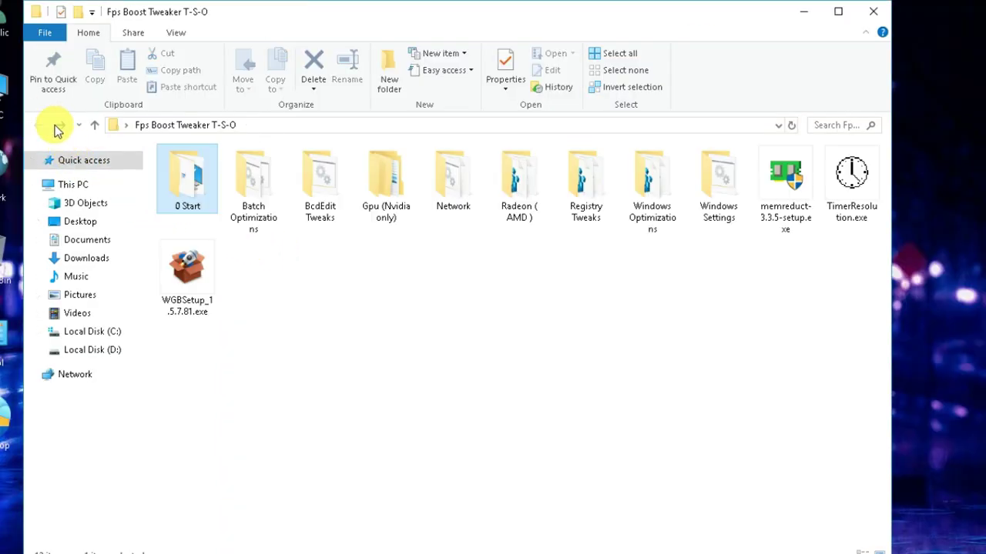
click(277, 196)
double_click(249, 182)
click(235, 172)
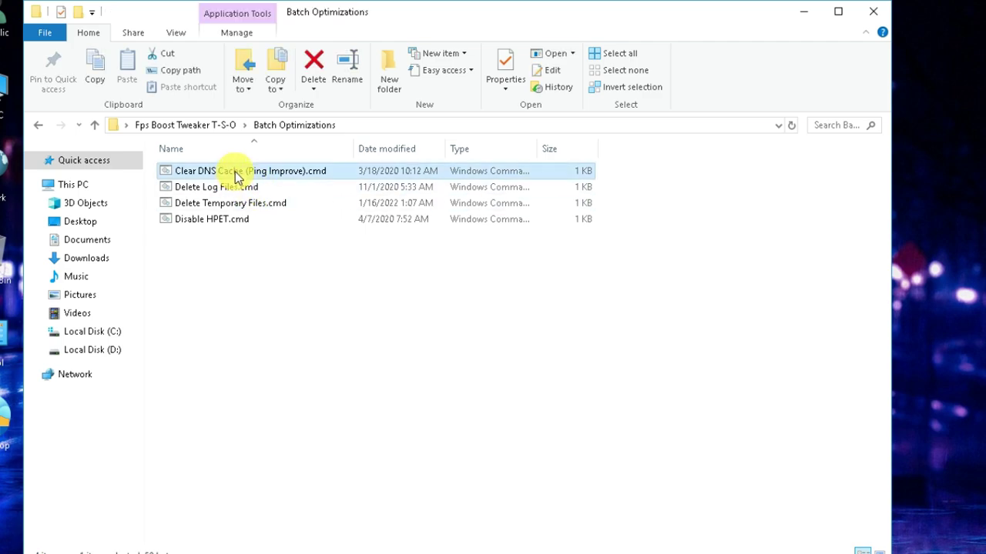
right_click(235, 172)
click(285, 193)
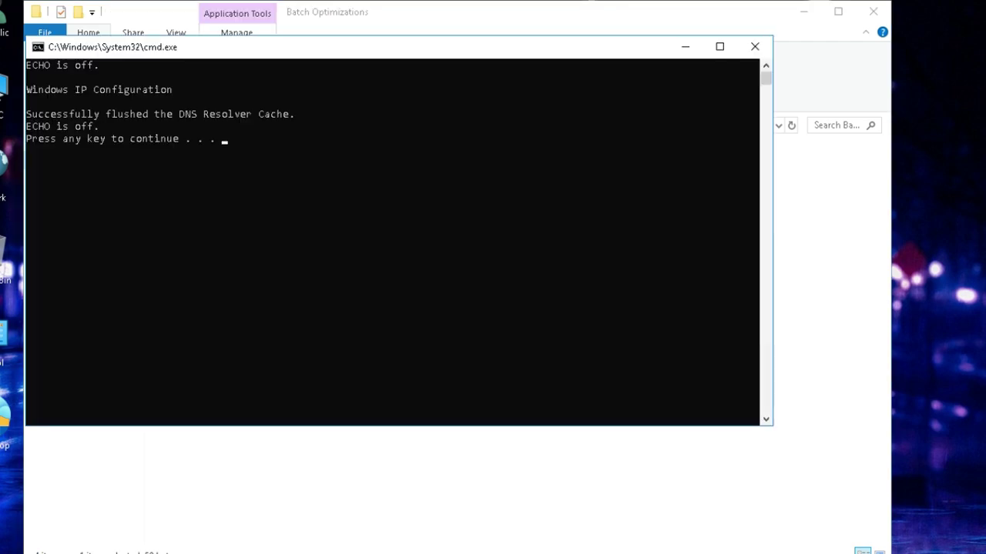
drag(53, 140, 190, 140)
key(Return)
key(Return)
Run Delete Log Files.cmd and Delete Temporary Files.cmd as administrator and finish their console prompts.
click(224, 187)
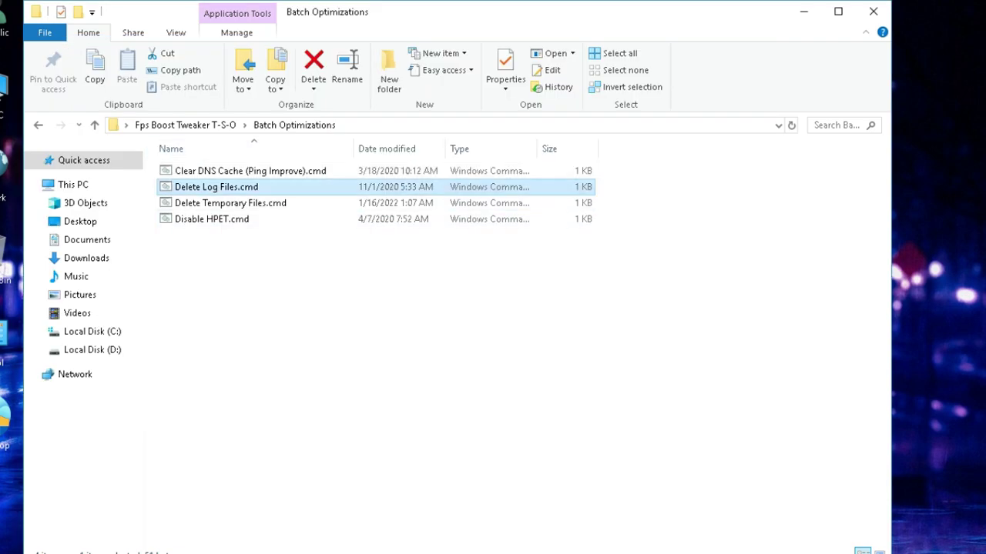
right_click(224, 187)
click(292, 193)
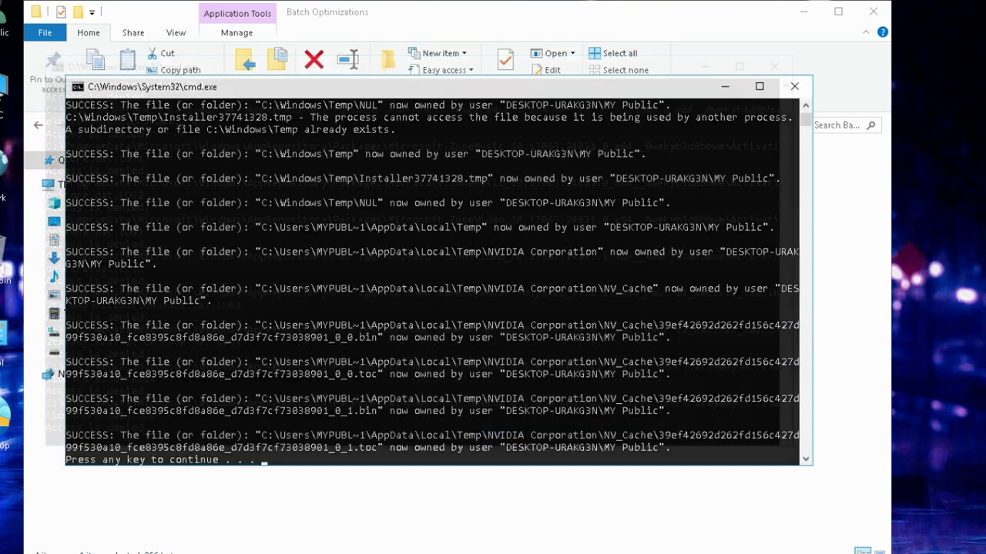
key(Return)
Run Disable HPET.cmd as administrator and finish its console prompt.
right_click(216, 220)
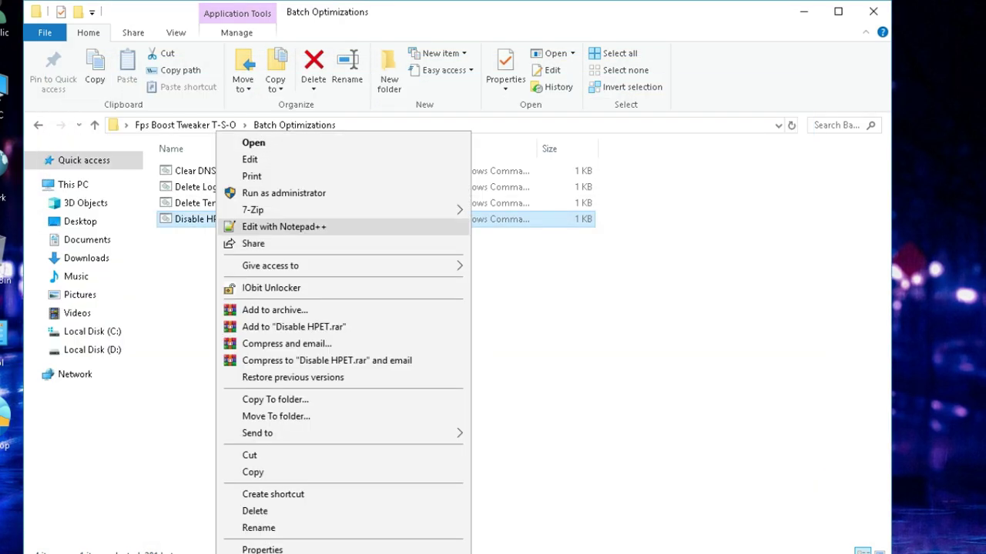
click(284, 192)
drag(271, 261, 104, 262)
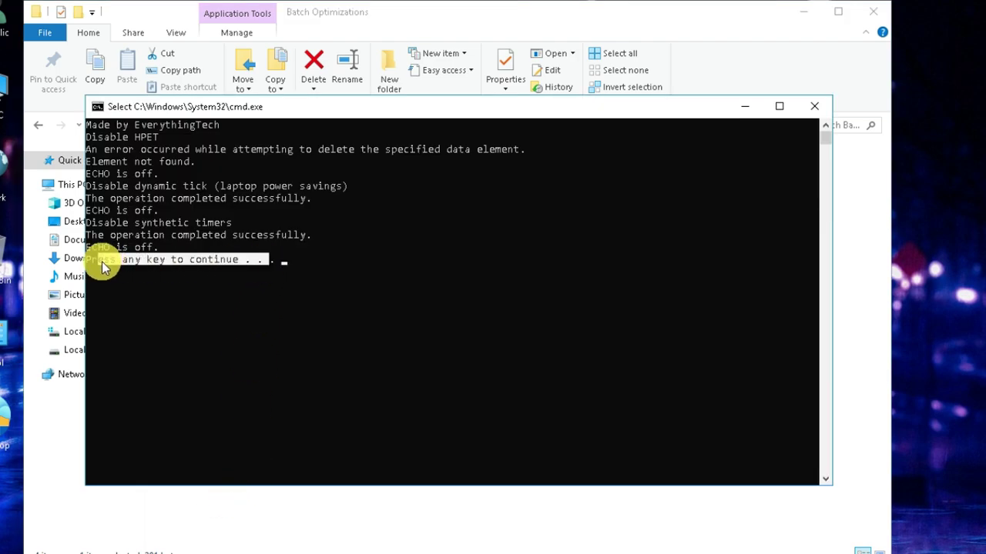
key(Return)
key(Return)
click(270, 270)
Run Latency BCD Tweaks.bat from the BcdEdit Tweaks folder as administrator and continue through its prompts until it closes.
key(alt+Left)
click(324, 199)
double_click(324, 199)
right_click(216, 168)
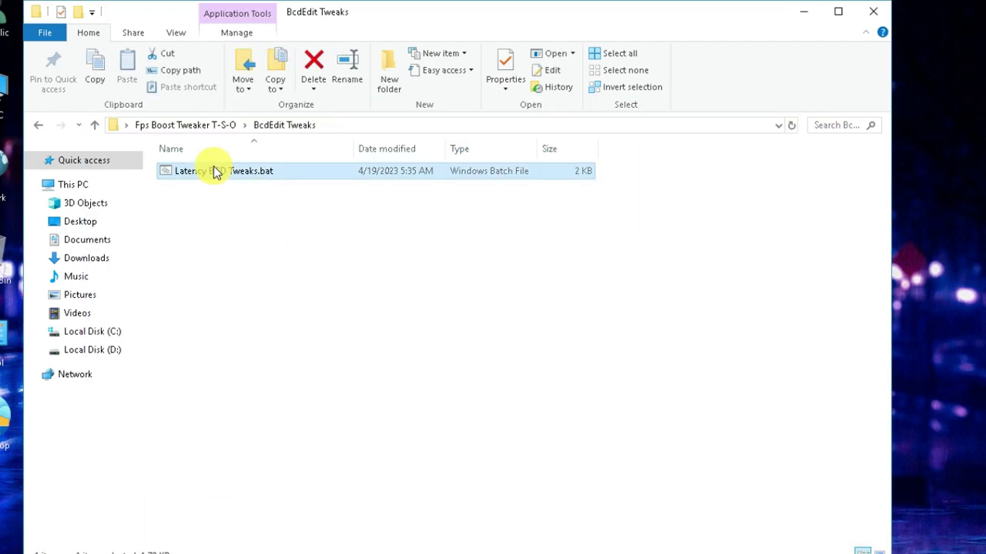
click(270, 191)
key(Return)
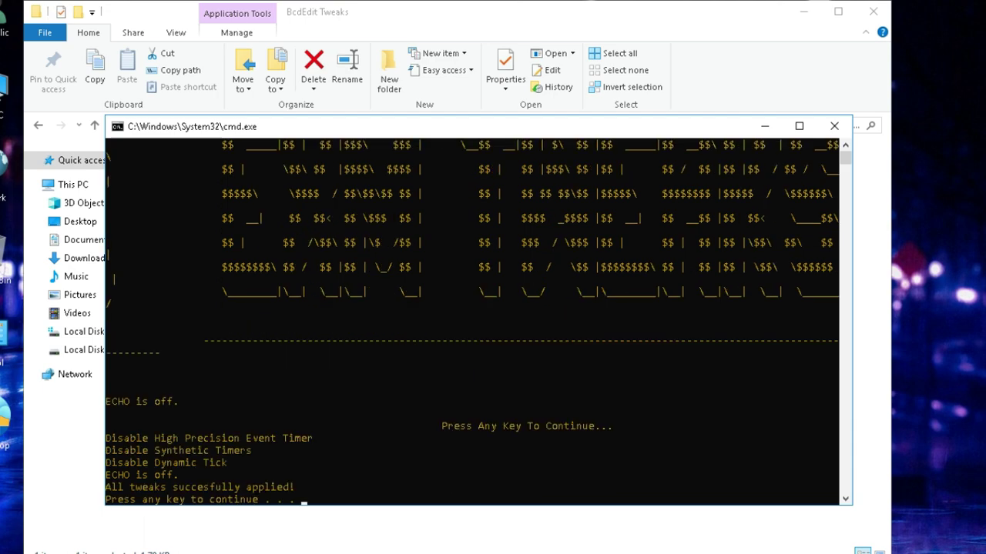
key(Return)
key(Return)
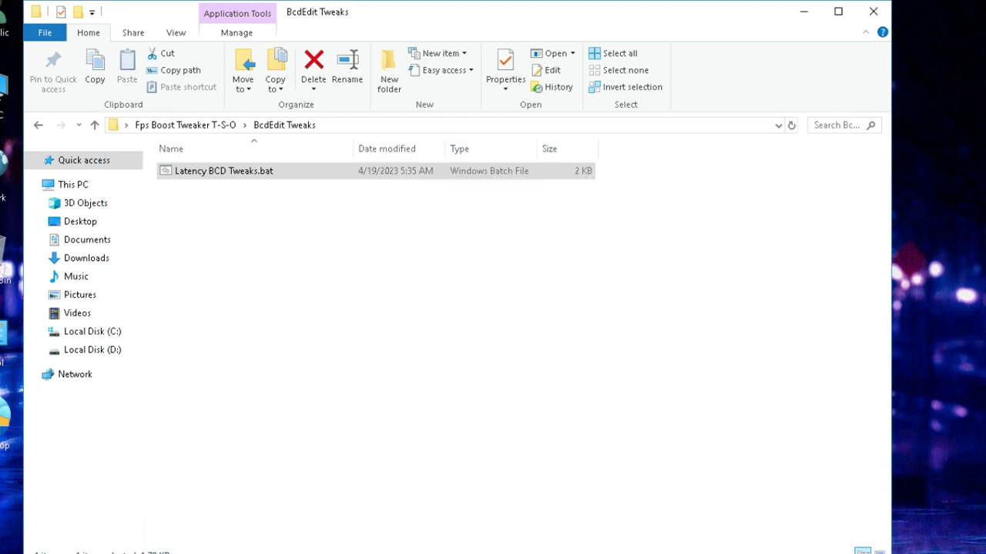
Return to the Fps Boost Tweaker T-S-O folder and open its Gpu (Nvidia only) folder.
key(BackSpace)
double_click(324, 192)
drag(344, 252, 315, 233)
click(367, 127)
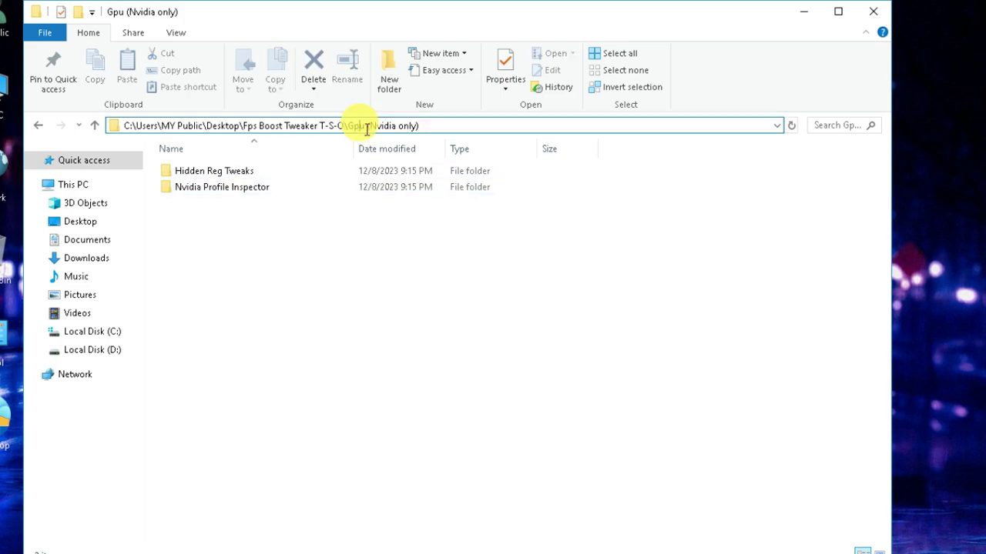
click(311, 259)
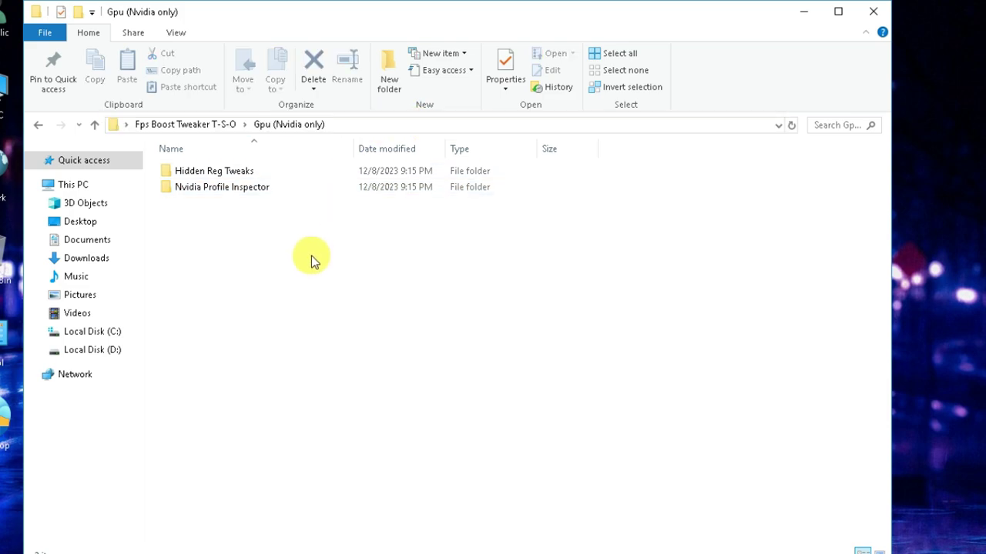
Run the script in the Hidden Reg Tweaks folder as administrator and close its console window.
double_click(205, 170)
right_click(217, 171)
click(269, 196)
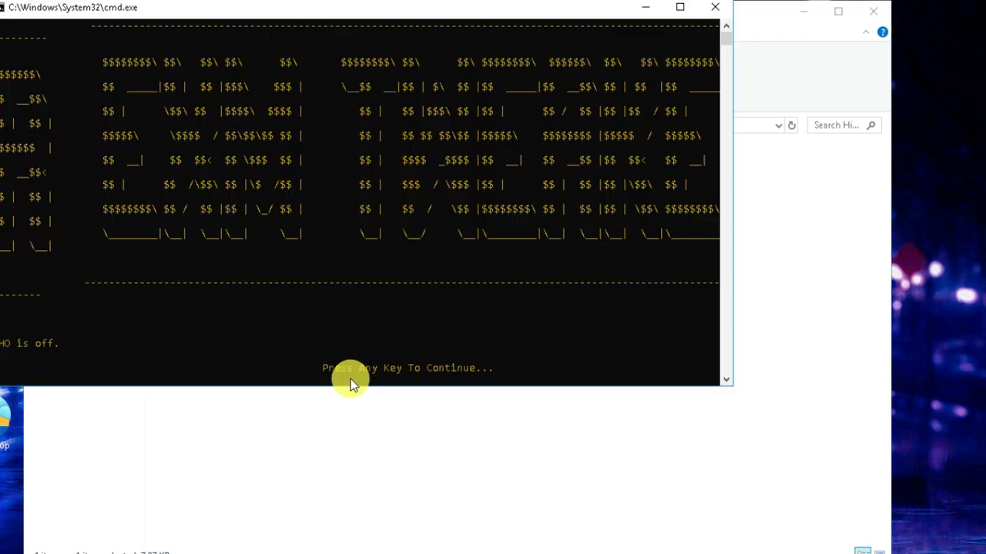
click(727, 13)
Launch !NvidiaProfileInspector.exe from the Nvidia Profile Inspector folder, import !ABDO Free Settings V2.nip, and apply the changes before closing it.
key(BackSpace)
double_click(251, 194)
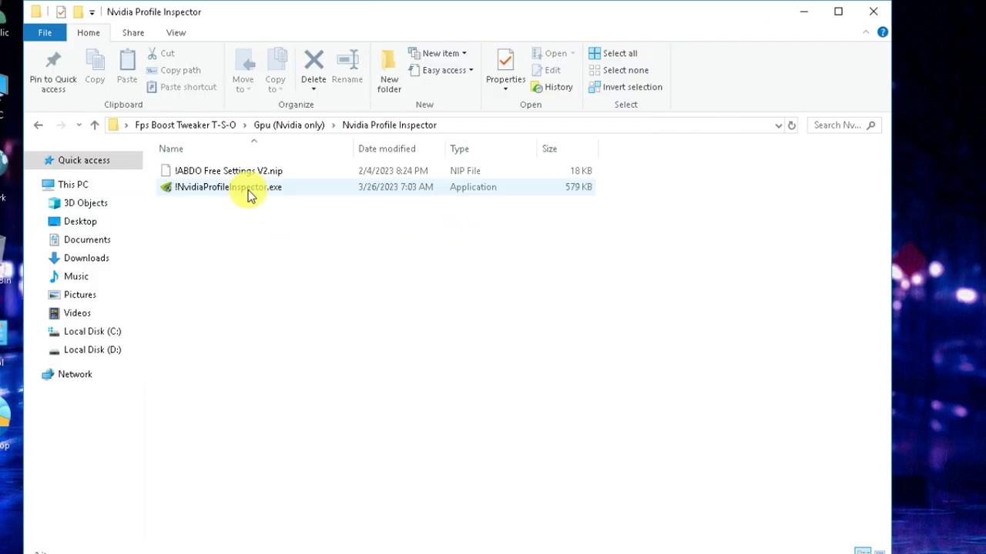
double_click(248, 189)
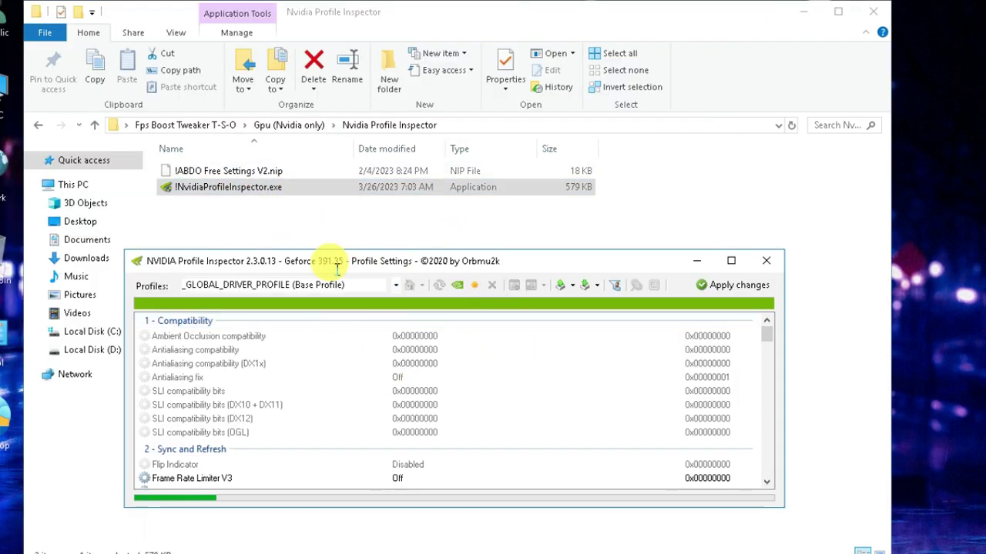
drag(227, 166, 479, 409)
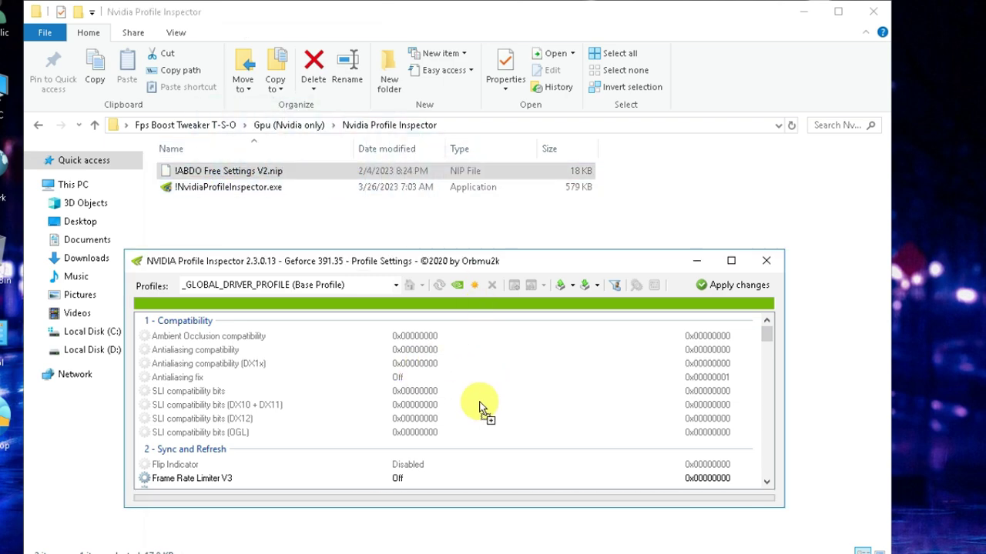
click(558, 330)
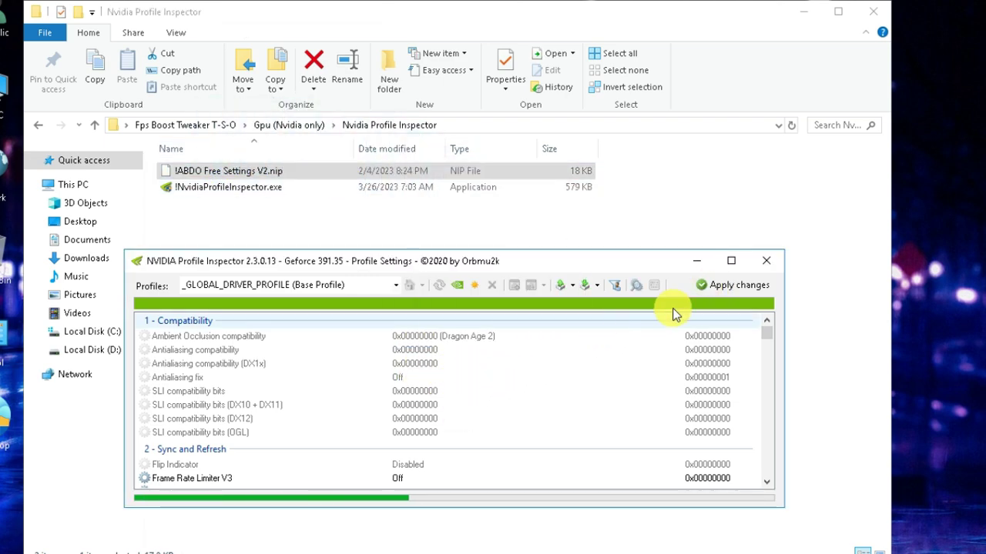
click(749, 286)
click(773, 263)
Run 1 DnsJumper.exe from the Network folder as administrator and flush the DNS.
key(alt+Left)
key(alt+Left)
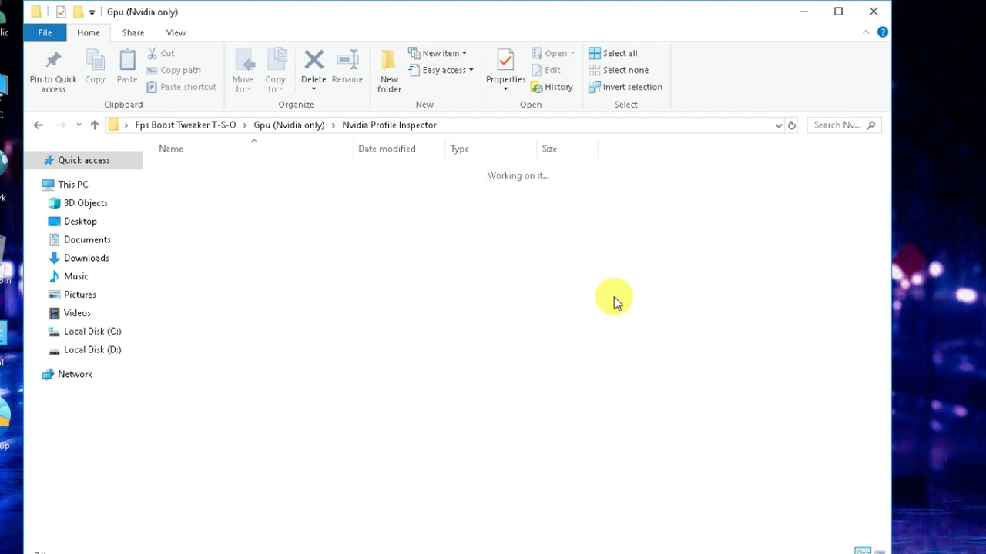
double_click(454, 185)
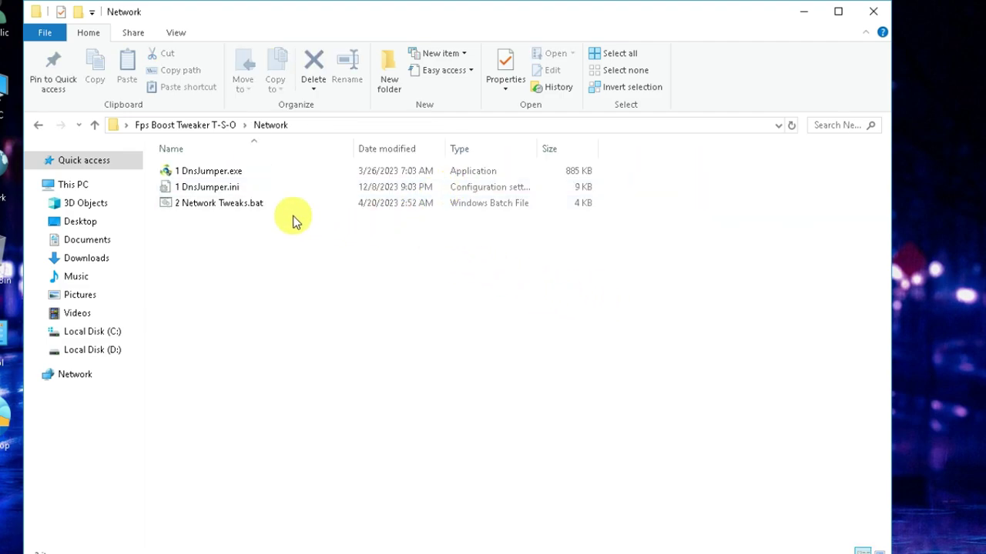
click(205, 171)
right_click(205, 171)
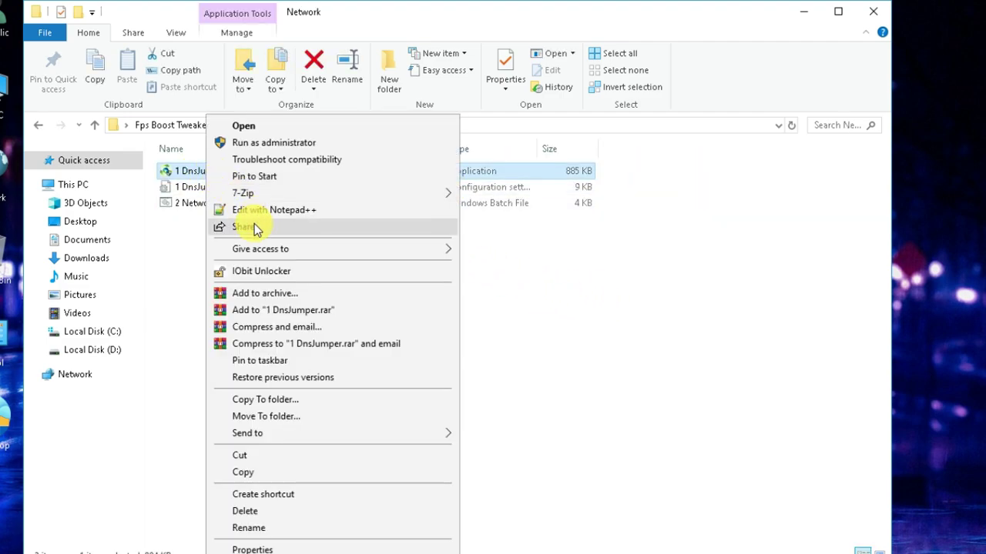
click(276, 146)
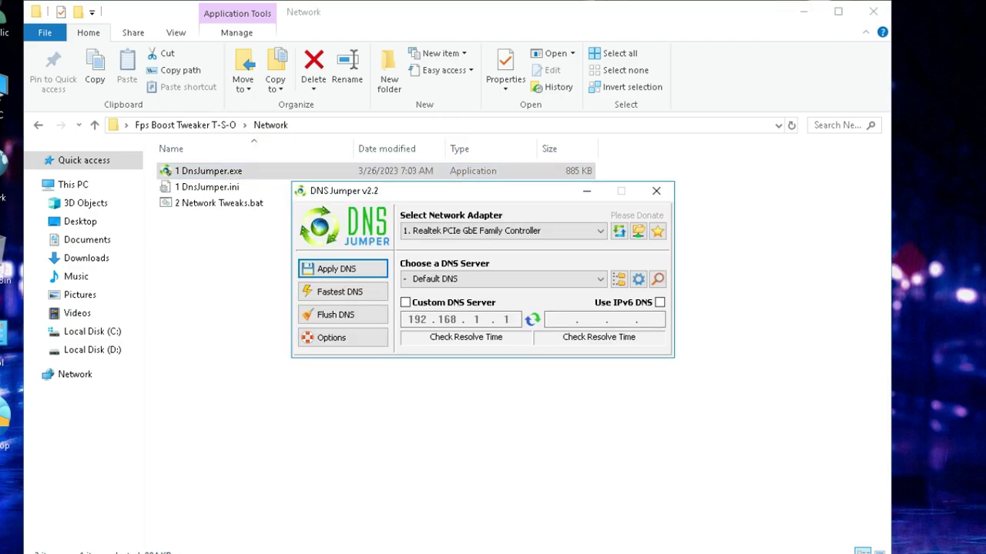
click(341, 320)
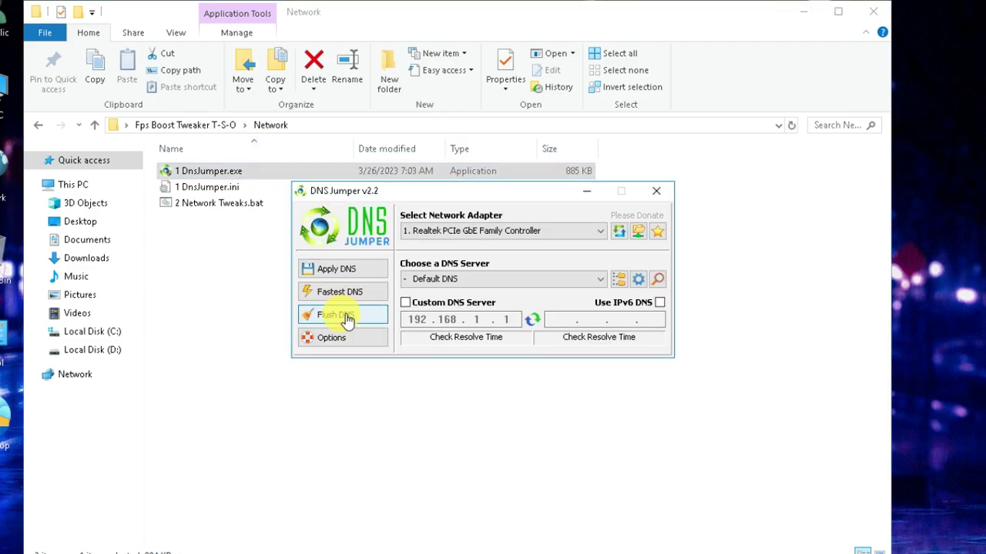
Keep only US - Google Public DNS checked in the Fastest DNS list, apply that DNS server and close DNS Jumper.
click(345, 292)
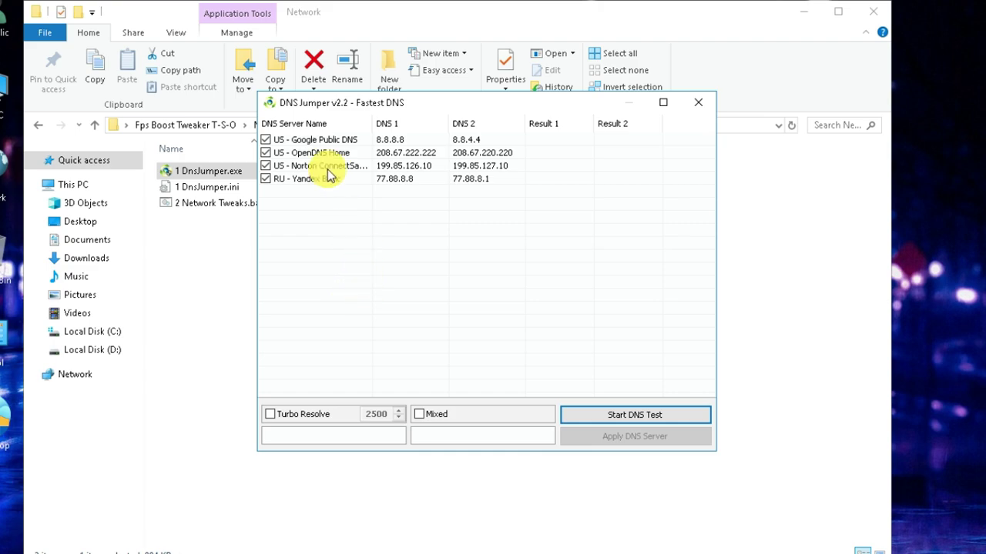
right_click(300, 140)
click(364, 152)
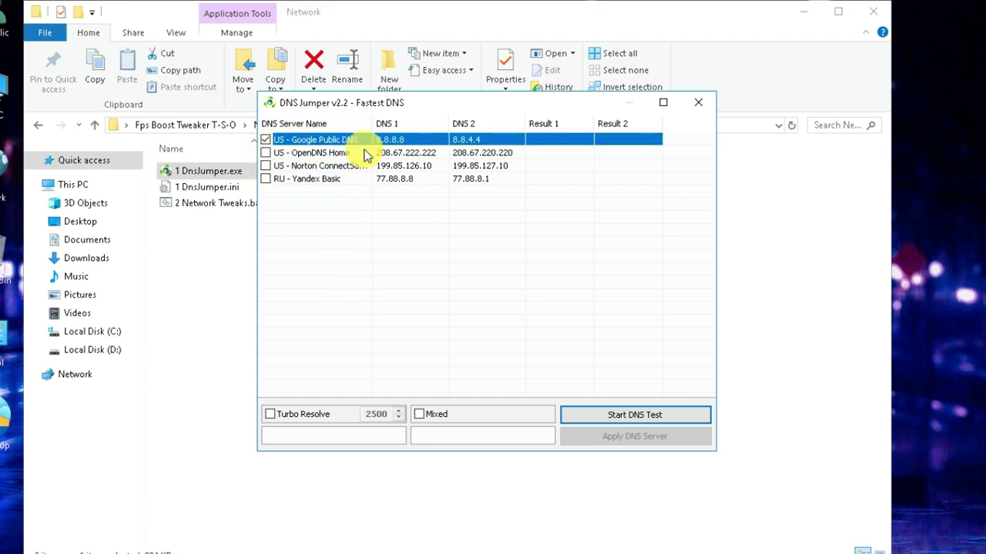
click(698, 102)
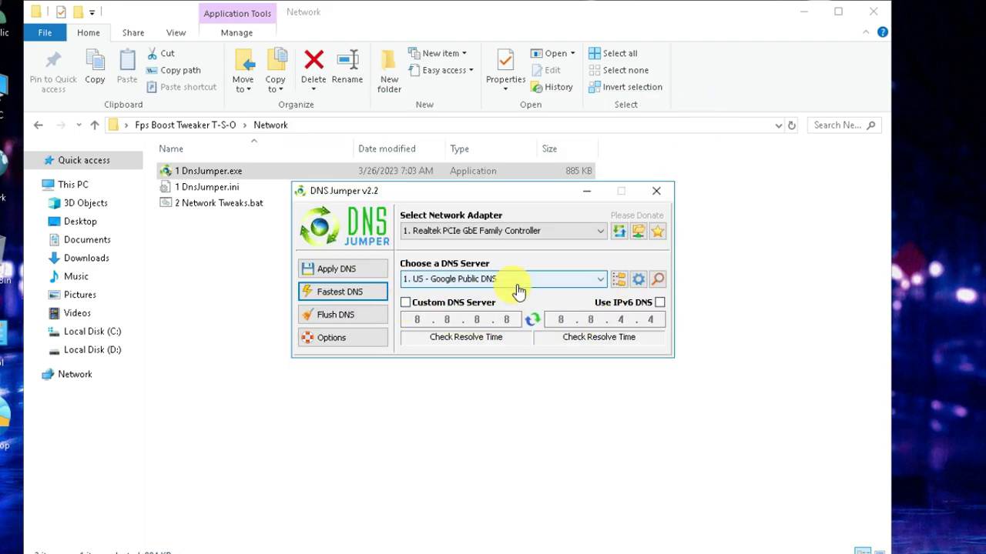
click(341, 271)
click(656, 190)
Run 2 Network Tweaks.bat as administrator and continue through its prompts until it closes.
right_click(231, 203)
click(280, 198)
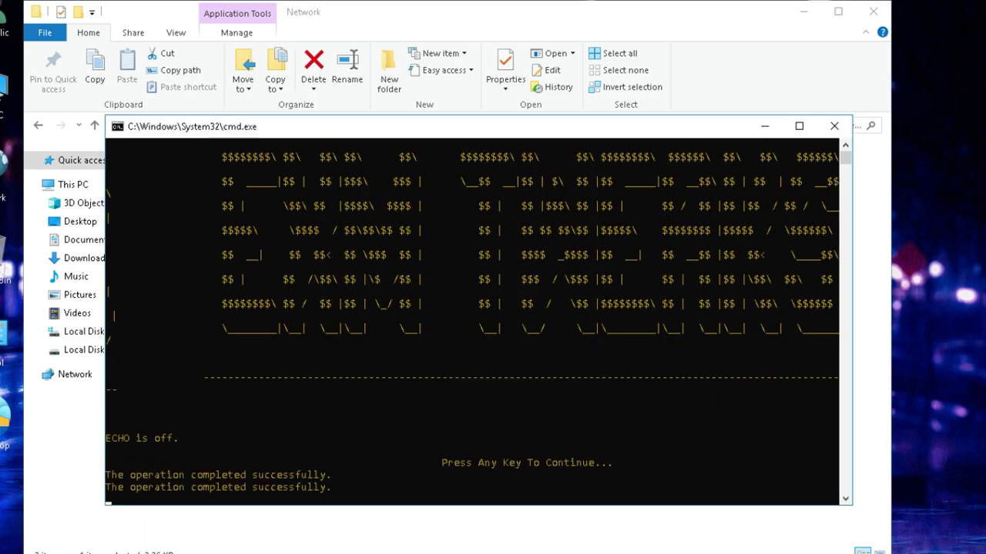
key(Return)
key(Return)
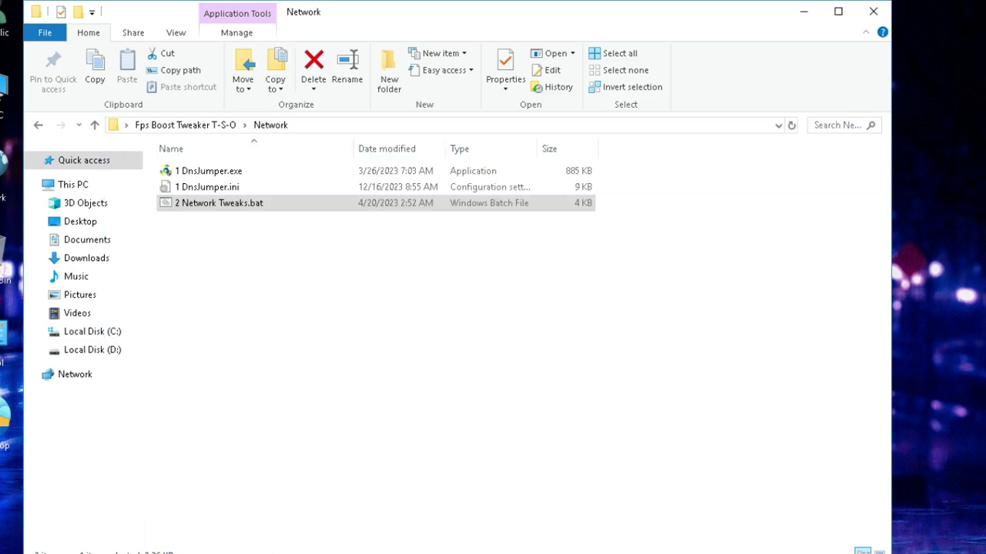
View the contents of the Radeon ( AMD ) folder and return to the Fps Boost Tweaker T-S-O folder.
click(477, 324)
key(alt+Left)
click(520, 185)
double_click(520, 185)
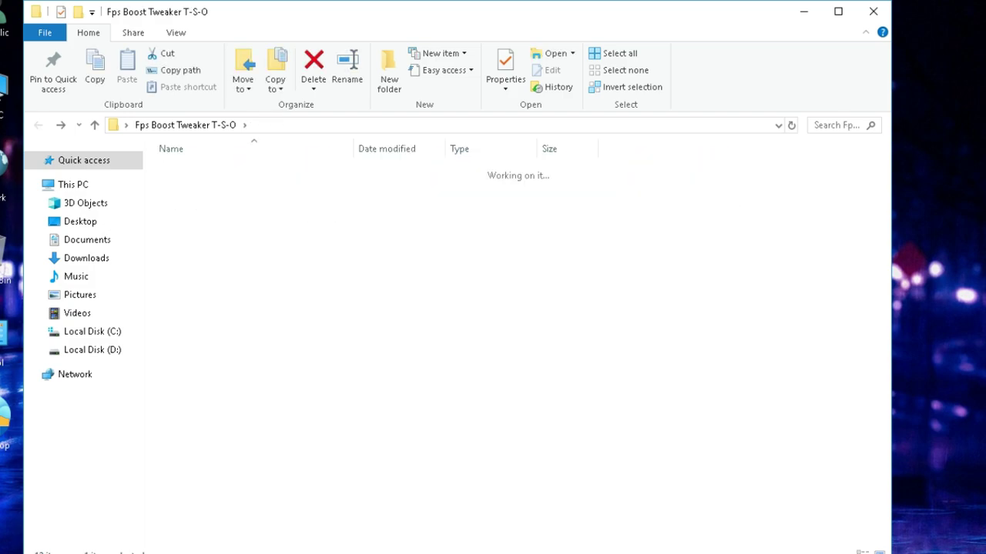
drag(509, 290, 239, 172)
click(478, 262)
key(alt+Left)
Run 85+ Registry Tweaks.bat from the 1 ABDO registry tweaks folder in Registry Tweaks as administrator and complete its prompts.
double_click(585, 185)
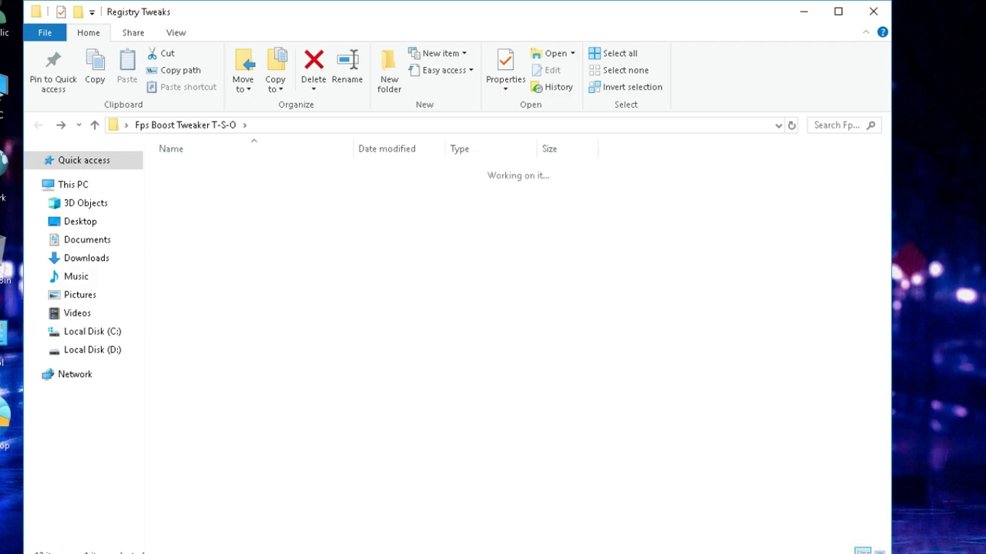
double_click(222, 171)
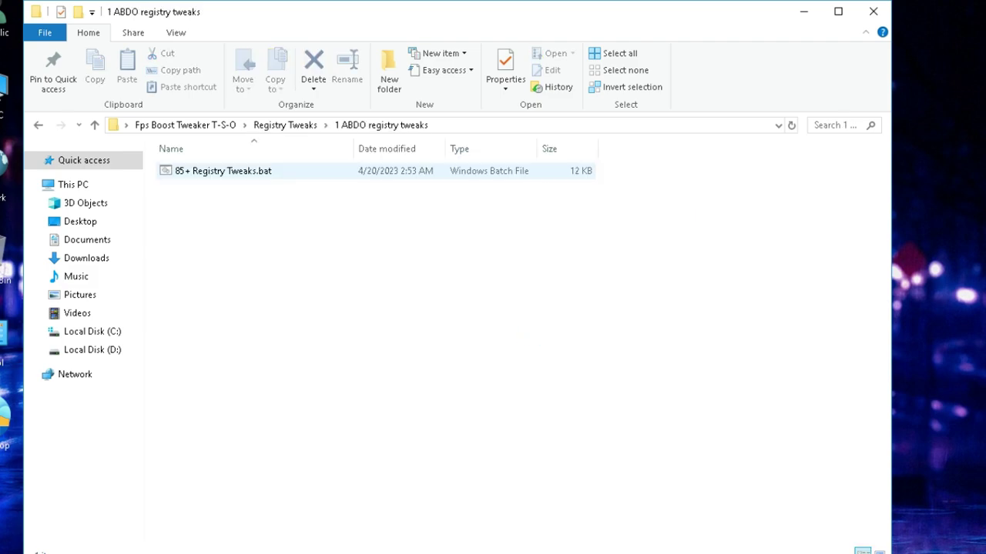
right_click(216, 171)
click(262, 192)
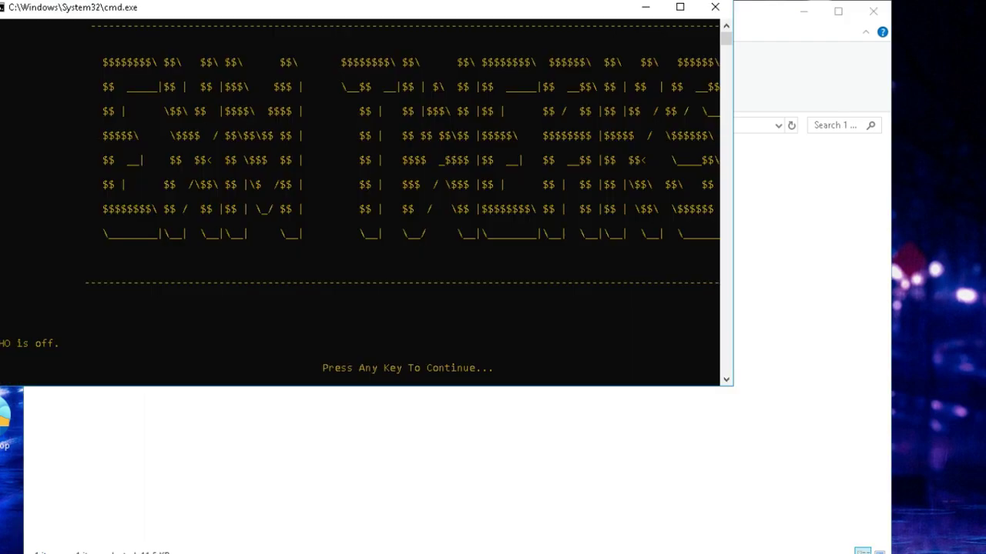
key(Return)
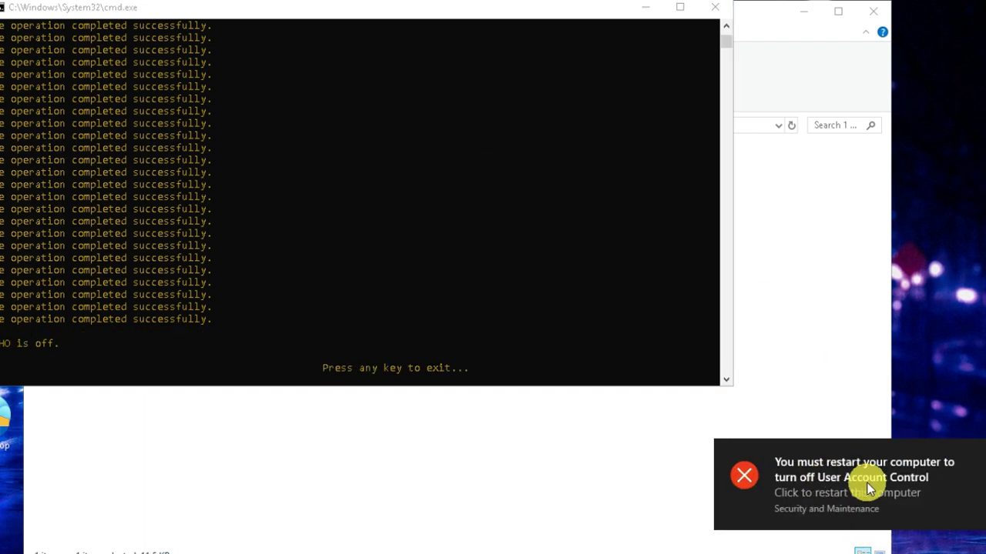
key(Return)
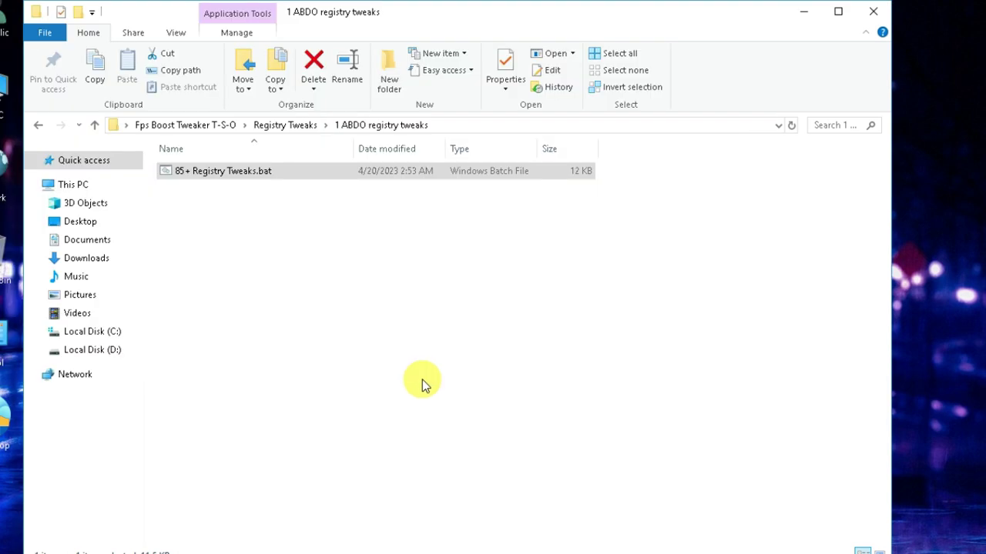
Add 8GB Ram.reg from the 2 Svc Host Split folder to the registry.
key(alt+Up)
click(221, 192)
double_click(221, 192)
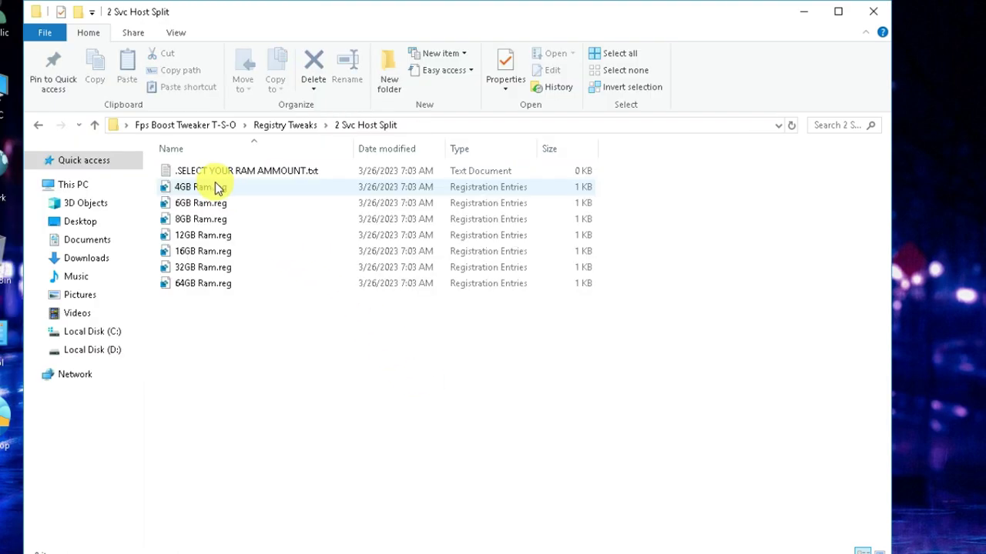
drag(315, 326, 308, 370)
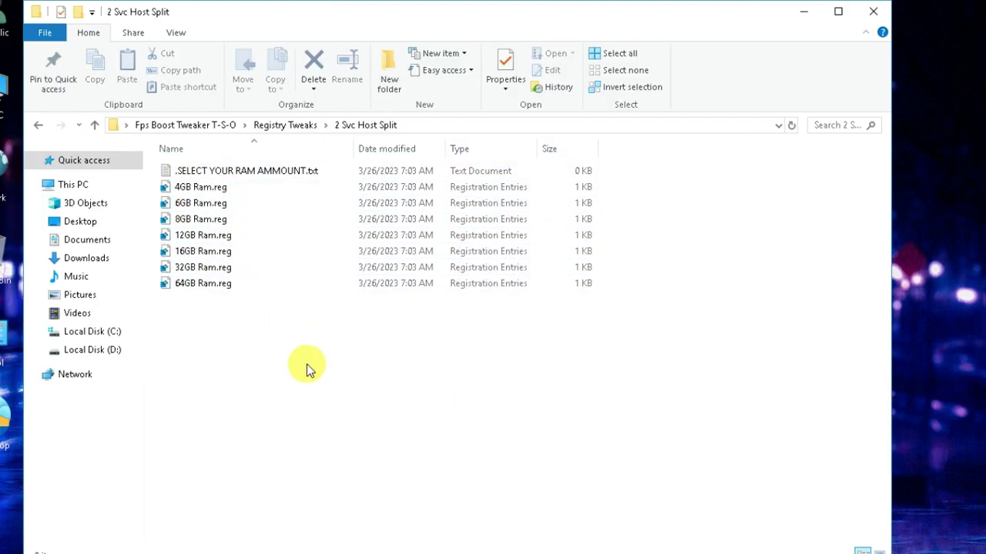
click(207, 219)
double_click(207, 219)
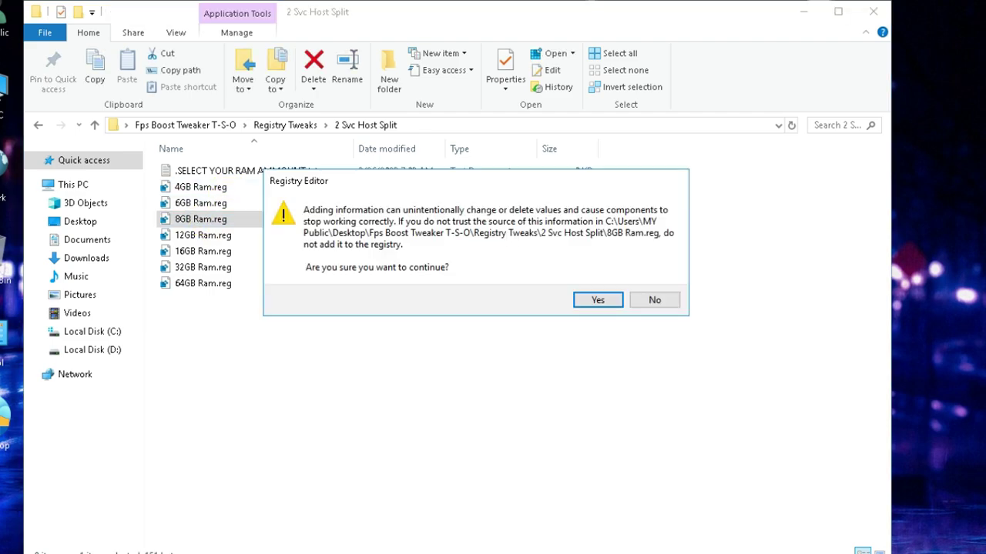
click(598, 300)
click(653, 282)
click(293, 171)
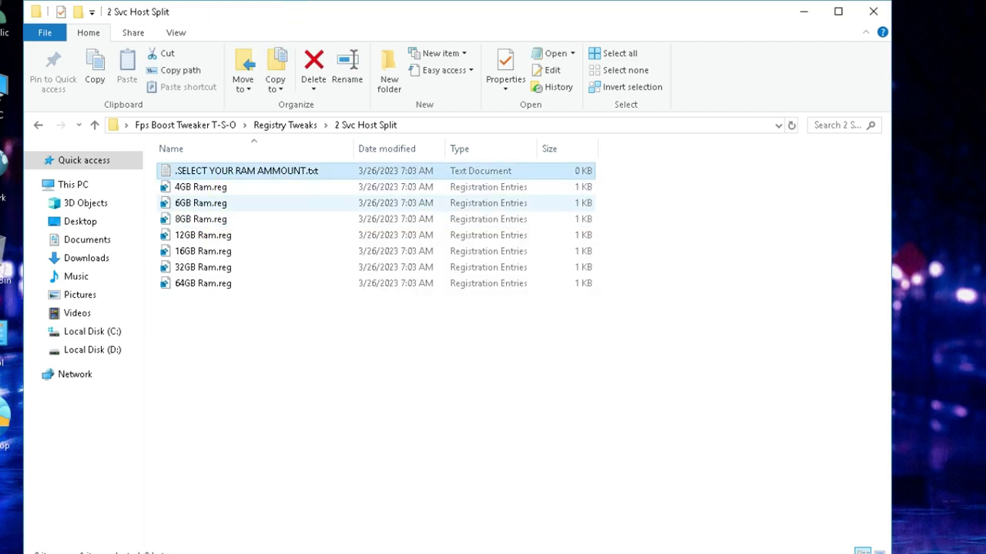
Add Full Screen Optimization.reg and Ping Reduction Registry.reg from the Registry Tweaks folder to the registry.
key(alt+Left)
double_click(223, 203)
key(Return)
key(Return)
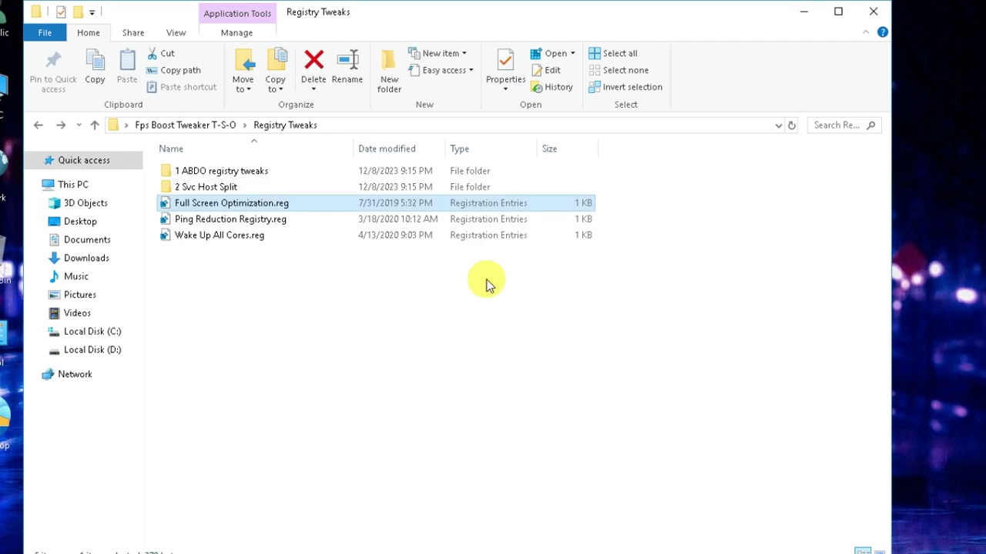
key(Down)
key(Return)
key(Return)
key(Return)
Add Wake Up All Cores.reg to the registry.
key(Down)
key(Return)
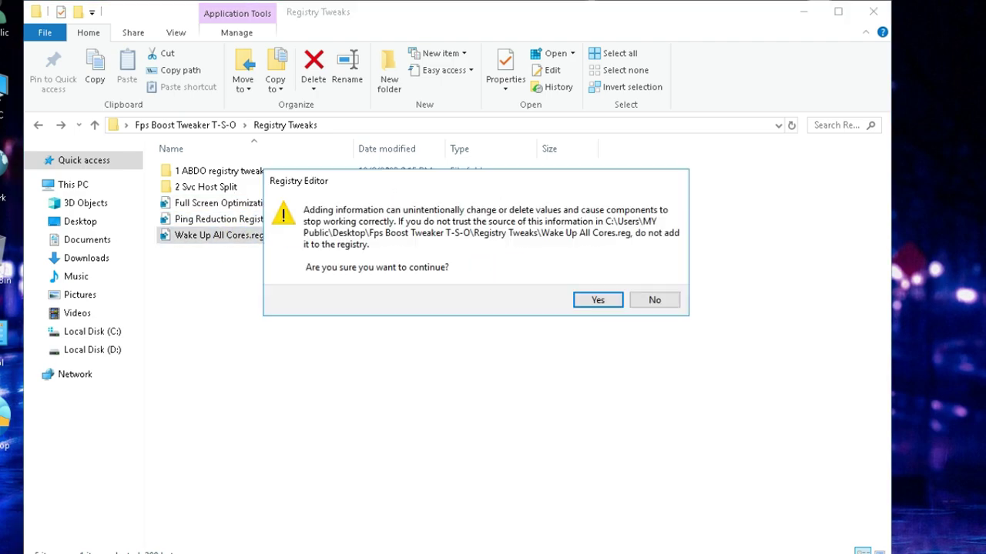
click(598, 301)
click(608, 308)
Open the Windows Optimizations folder and add its registry file for disabling unnecessary background services to the registry.
key(alt+Up)
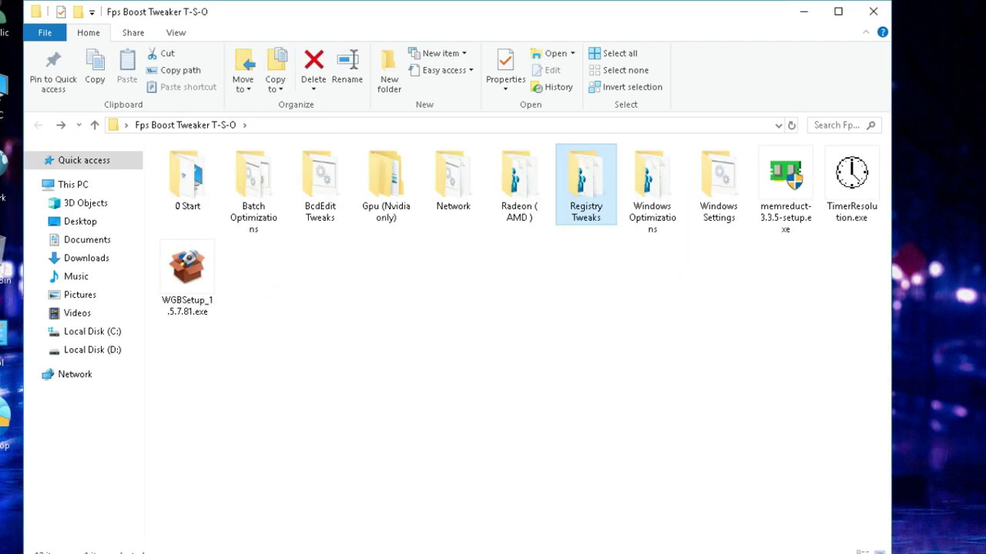
key(Right)
key(Return)
key(Down)
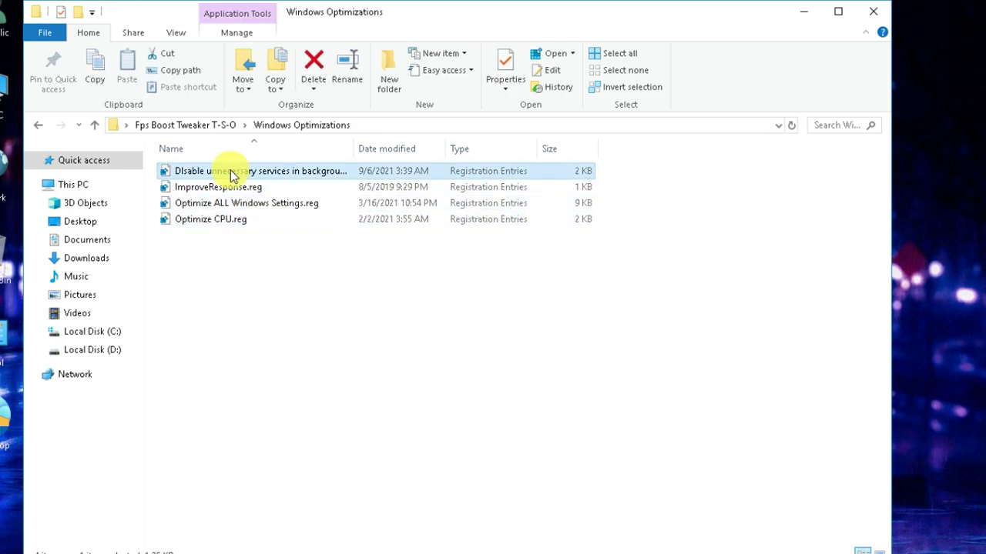
key(Return)
key(Return)
key(Return)
Add ImproveResponse.reg to the registry.
key(Down)
double_click(219, 187)
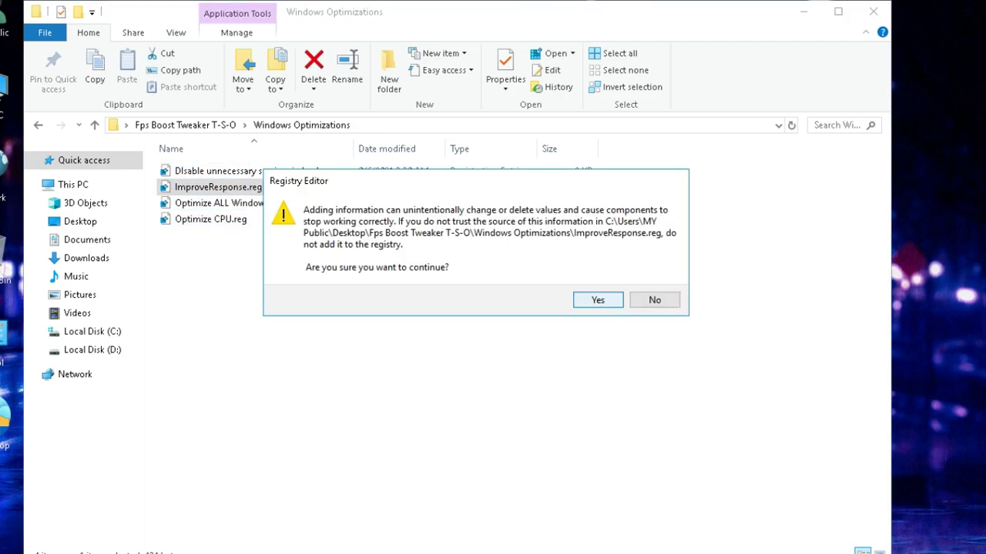
click(599, 300)
click(644, 283)
Add Optimize ALL Windows Settings.reg and Optimize CPU.reg to the registry.
double_click(222, 204)
key(Return)
key(Return)
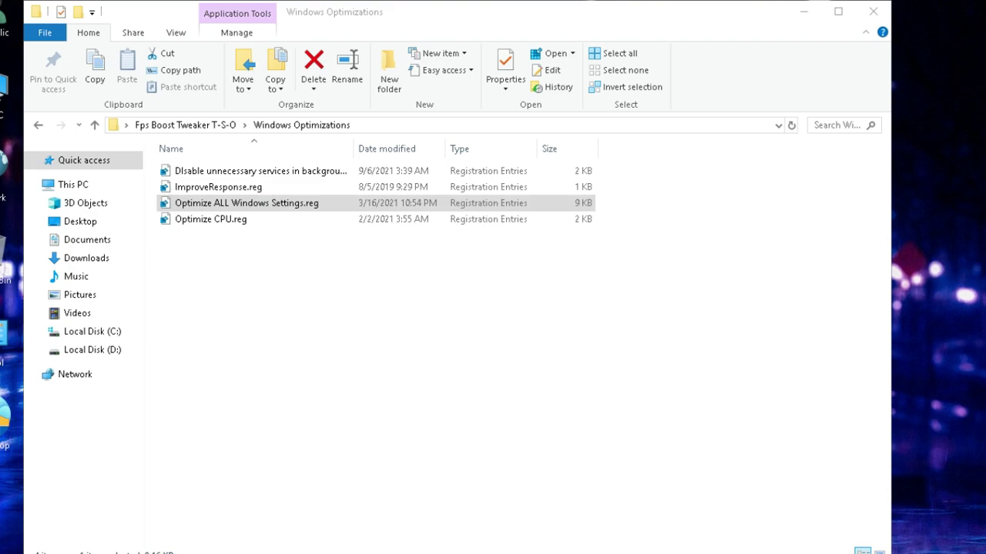
key(Down)
key(Return)
click(598, 300)
click(645, 282)
Run Windows Settings.bat from the Windows Settings folder as administrator and continue through its prompts until it closes.
click(39, 124)
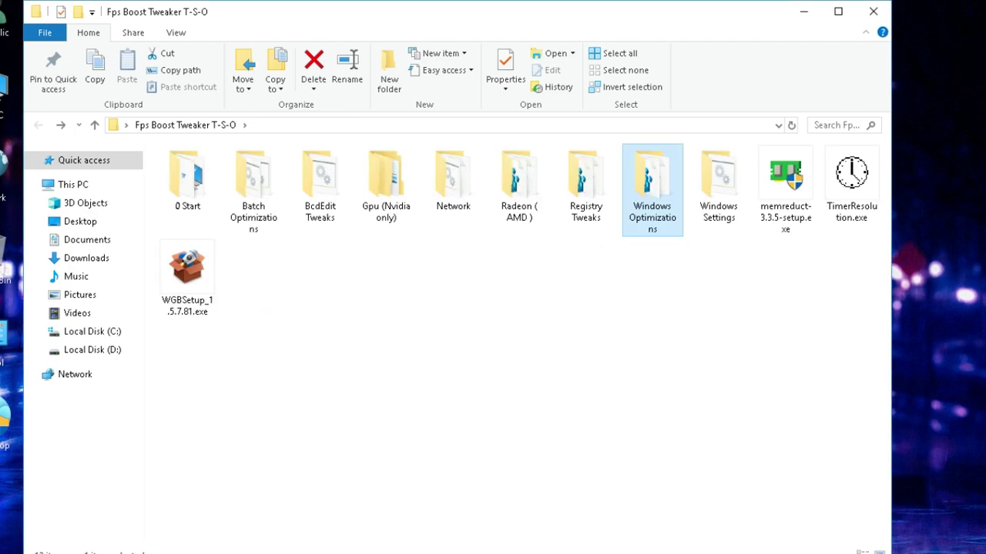
double_click(718, 185)
right_click(201, 171)
key(Return)
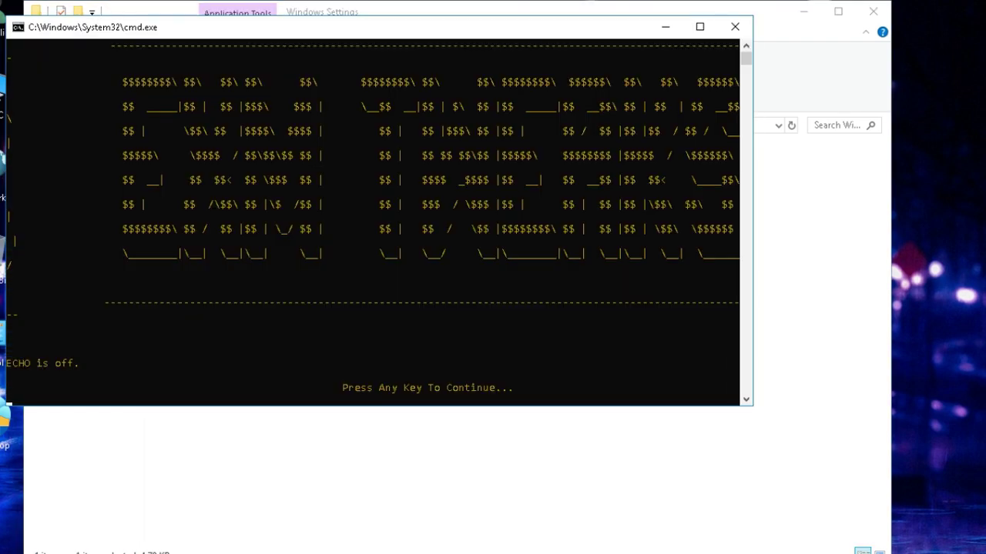
drag(331, 388, 494, 386)
key(Return)
key(Return)
key(Return)
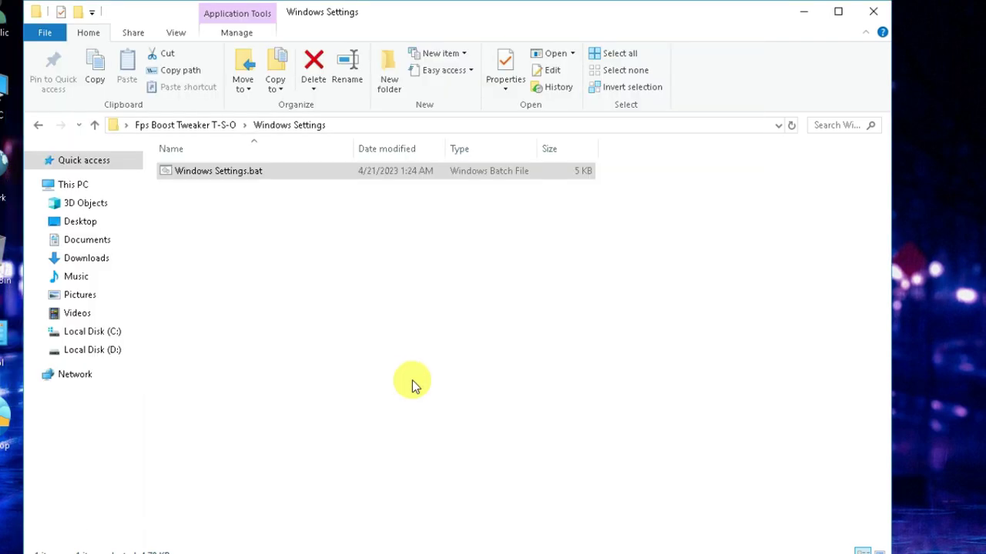
Return to the Fps Boost Tweaker T-S-O folder and select the Mem Reduct setup, TimerResolution.exe and the Wise Game Booster setup together.
key(alt+Left)
click(794, 192)
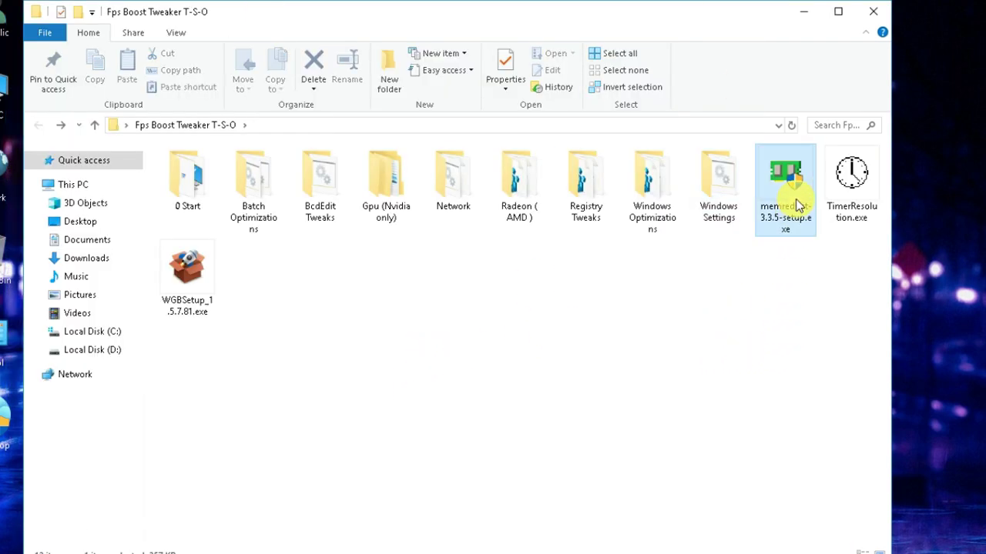
ctrl+click(848, 175)
ctrl+click(214, 304)
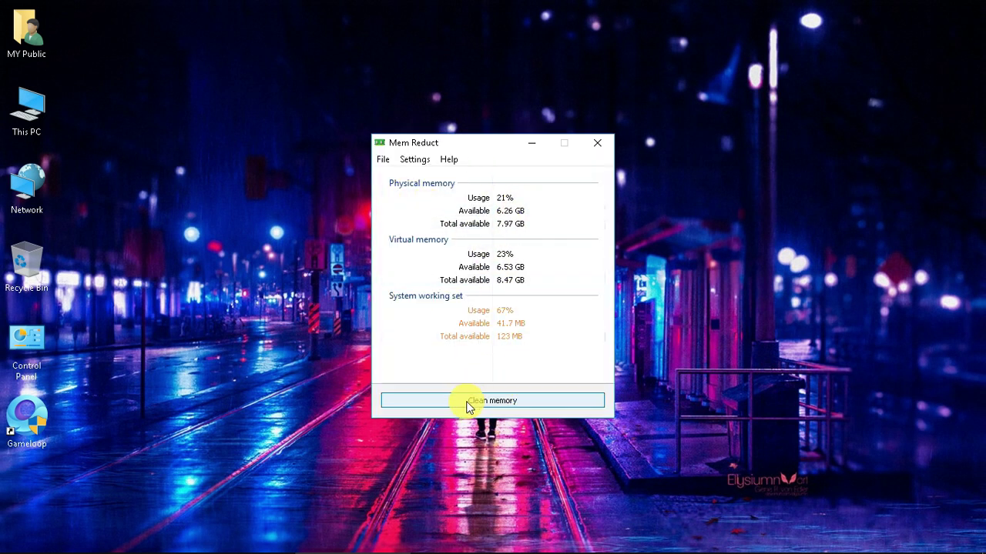
Clean the memory with Mem Reduct, reopen the closed program to clean it once more, and close its window.
click(502, 402)
click(537, 303)
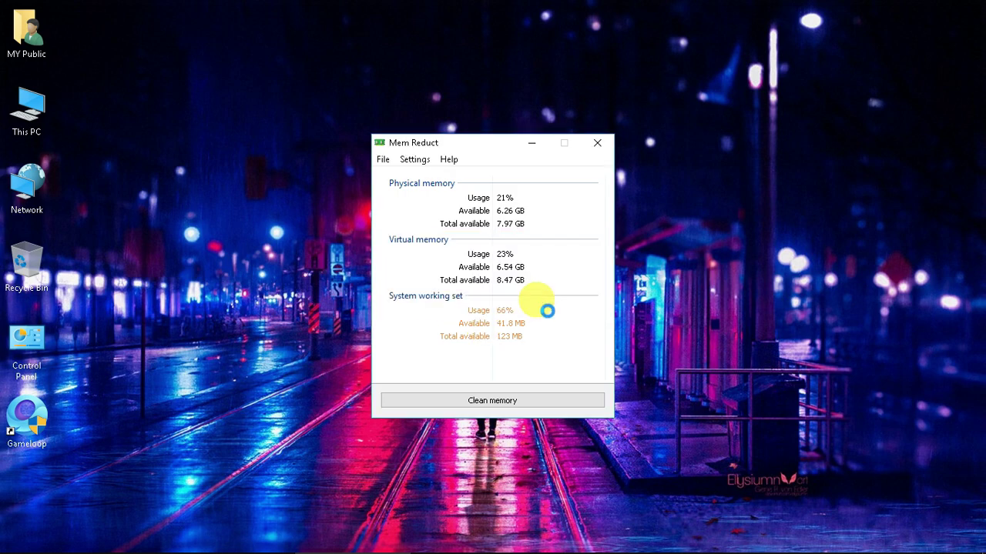
click(597, 144)
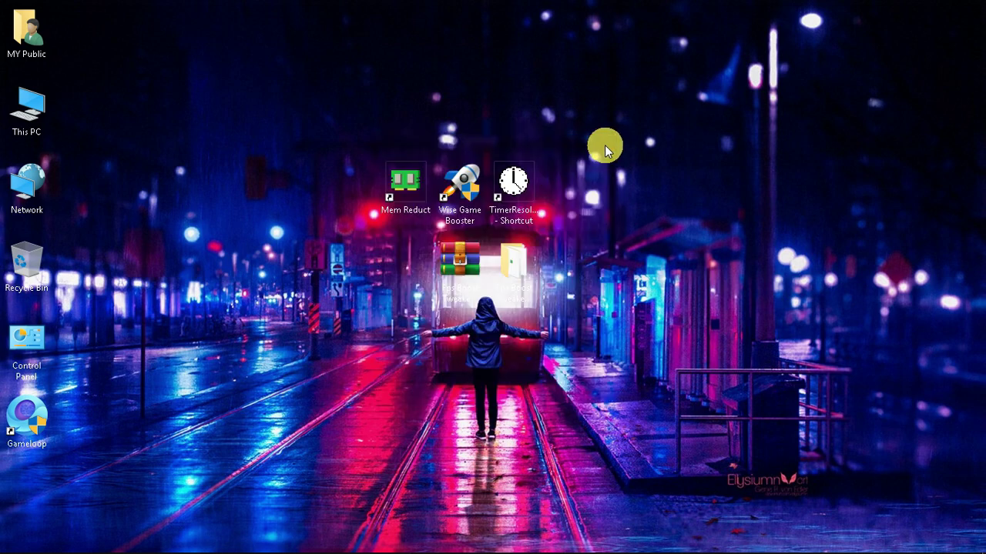
click(798, 544)
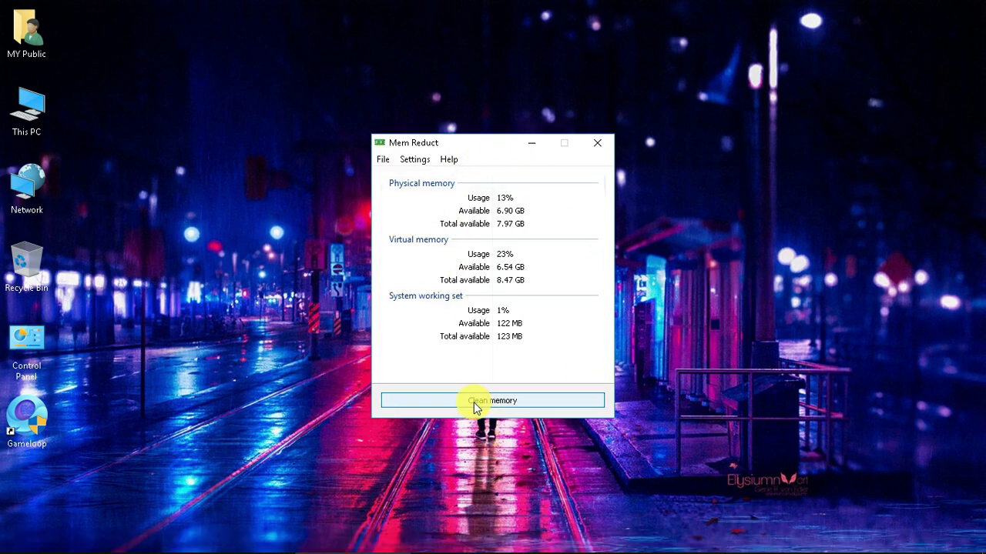
click(505, 401)
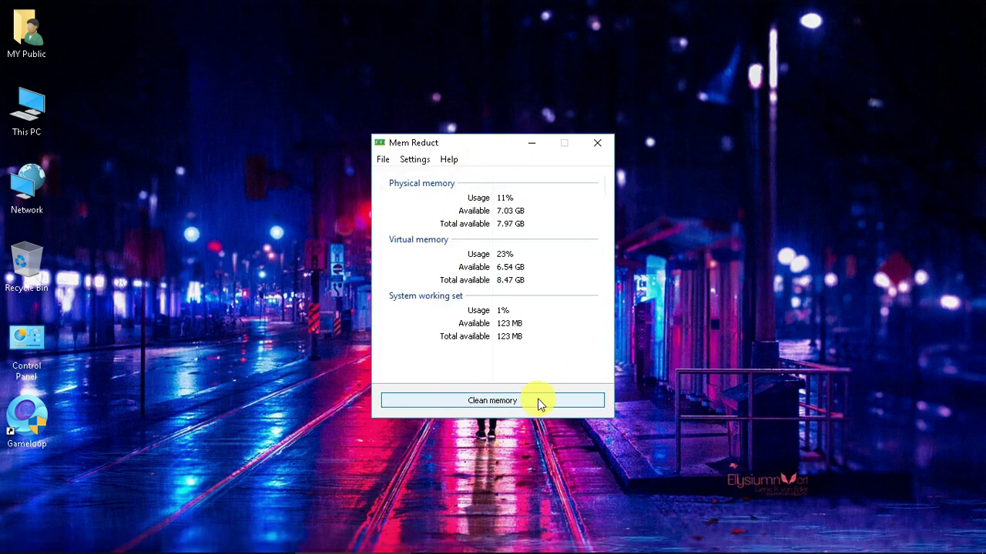
click(597, 143)
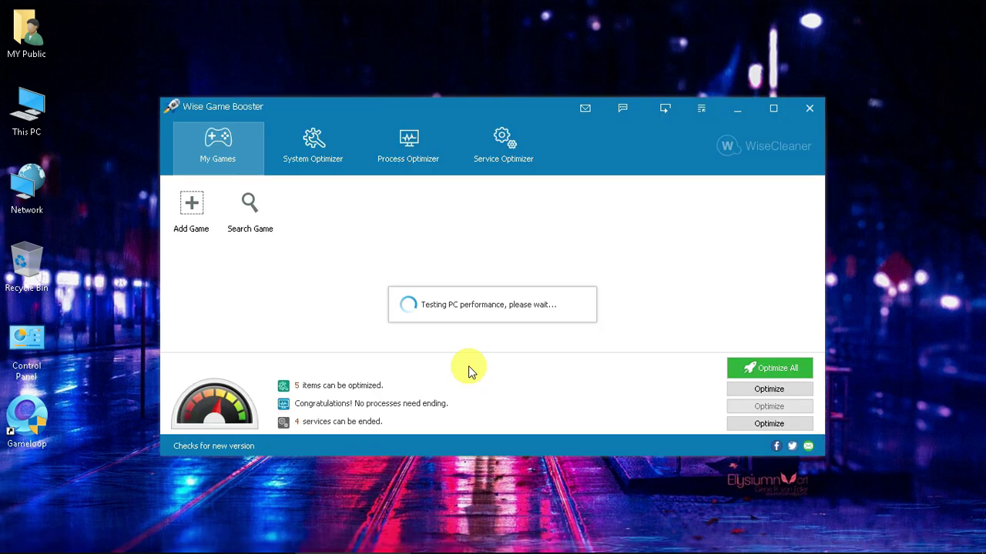
Apply all optimizations at once in Wise Game Booster and close the program.
click(761, 371)
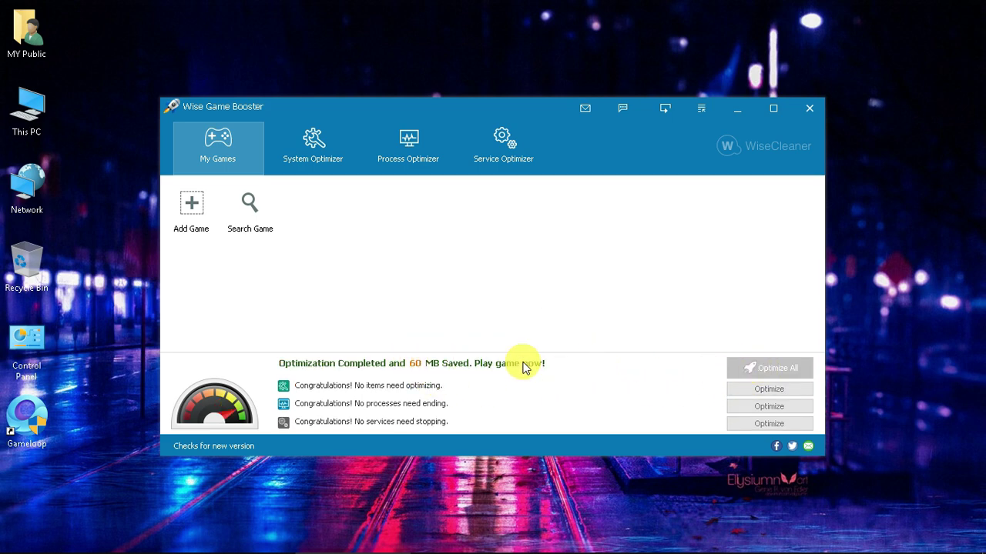
click(809, 108)
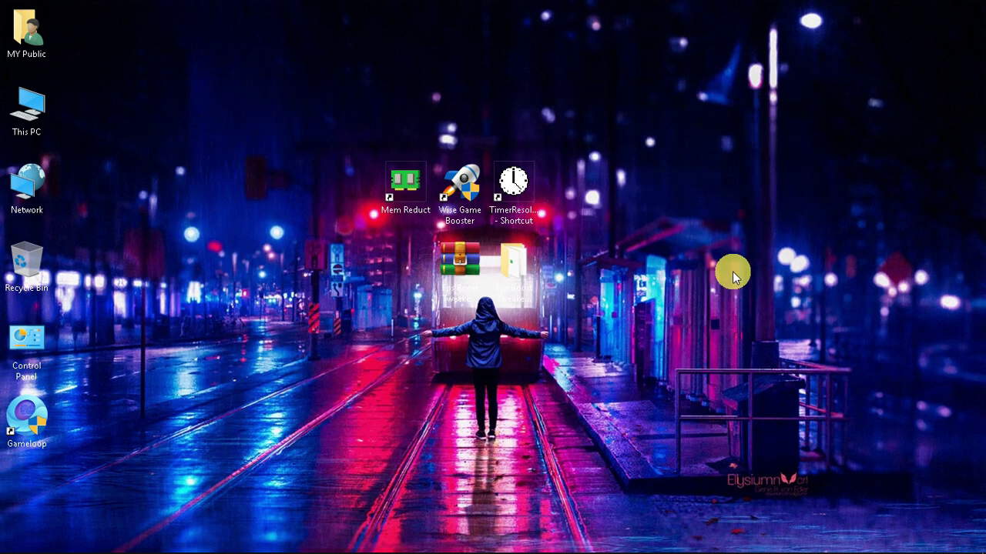
Open TimerResolution from its desktop shortcut, set the timer to the maximum resolution of 0.500 milliseconds, and minimize its window.
click(520, 212)
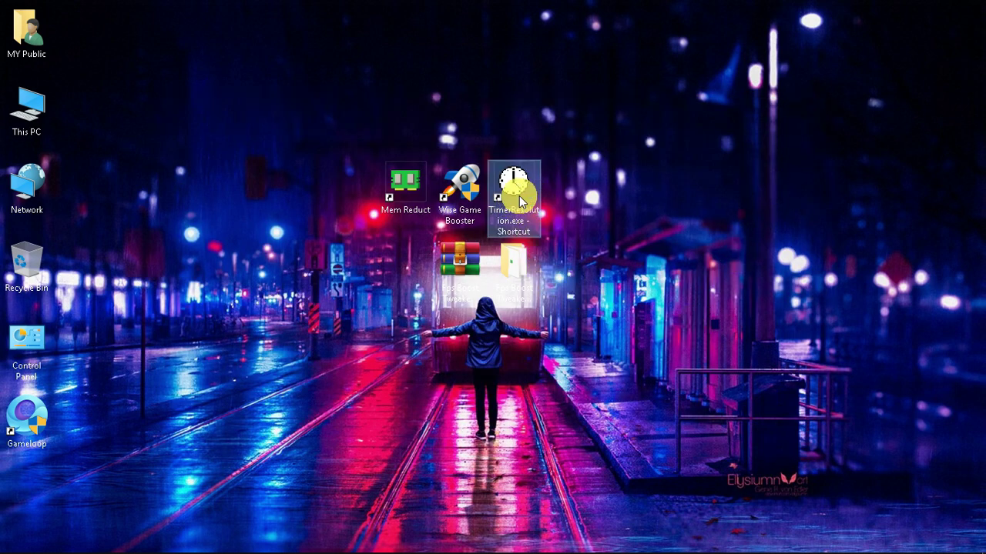
double_click(519, 196)
drag(471, 217, 462, 217)
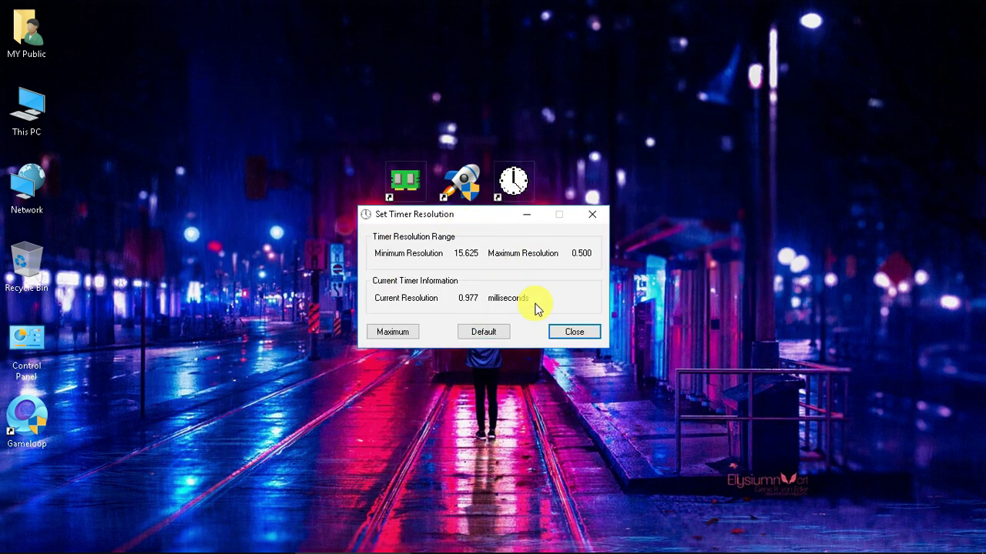
click(484, 332)
click(461, 299)
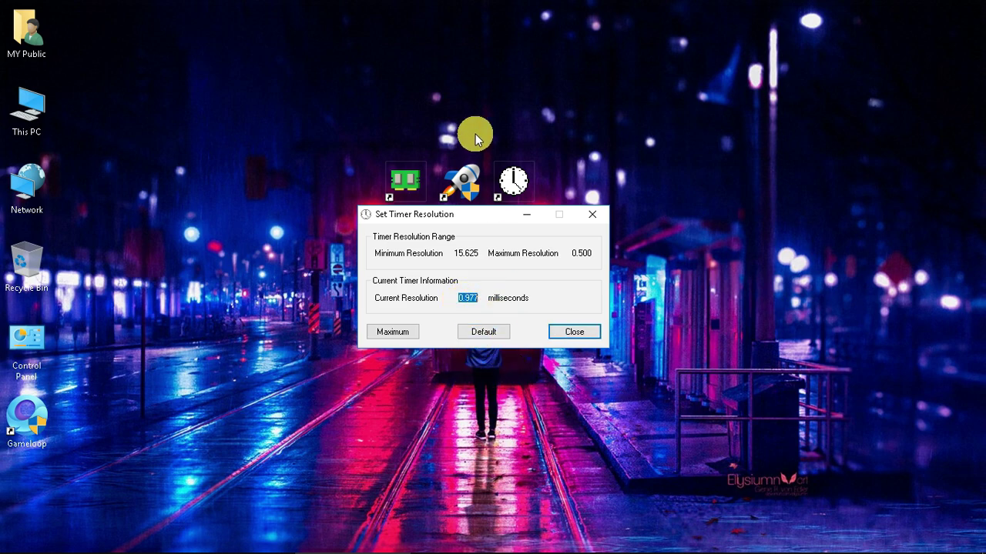
click(467, 301)
drag(456, 296, 495, 299)
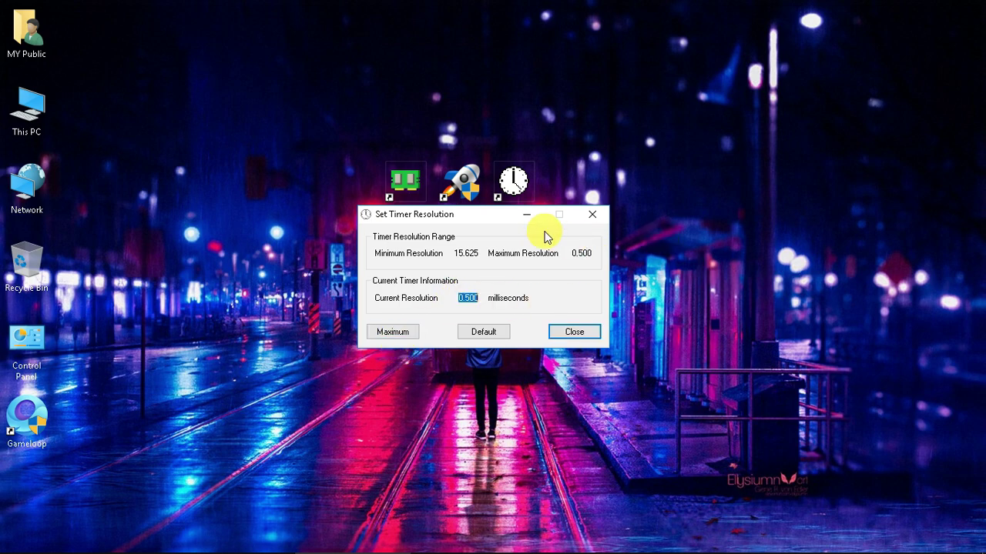
click(527, 214)
click(365, 543)
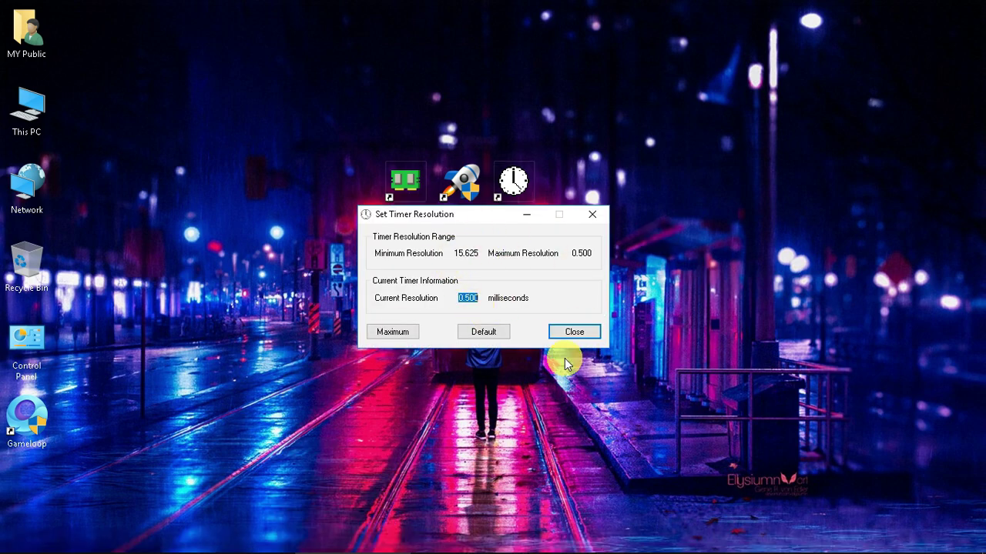
click(522, 216)
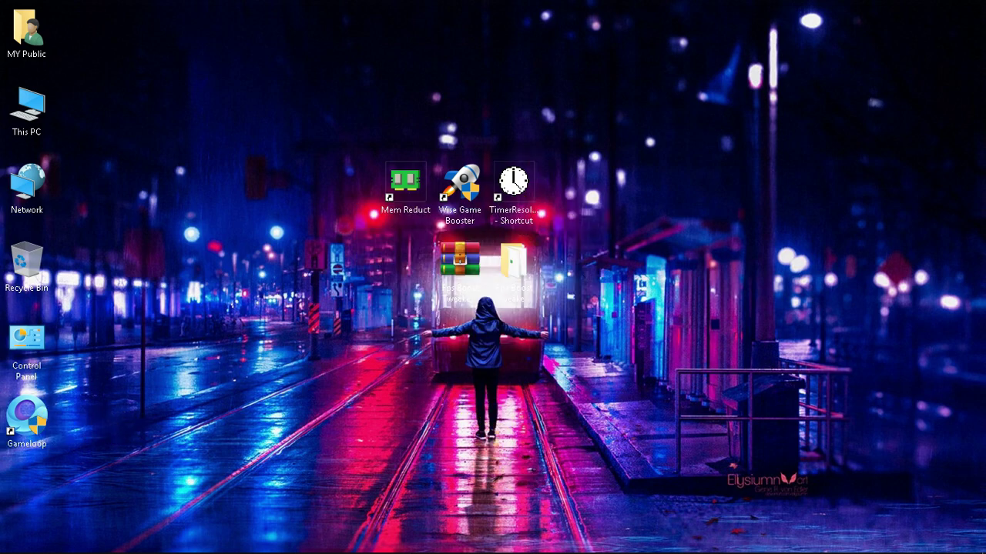
Open GameLoop to its home page and close its window.
click(778, 541)
click(597, 435)
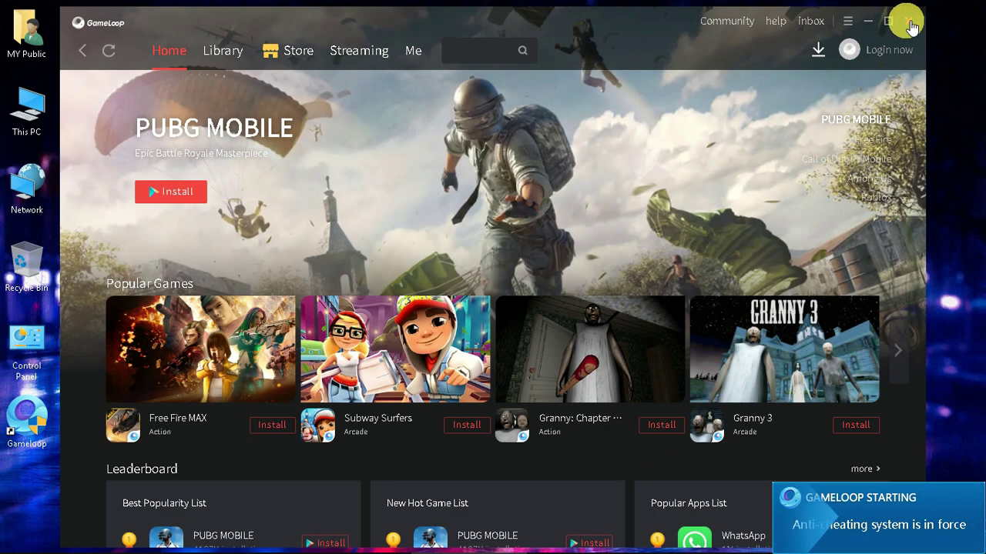
click(910, 22)
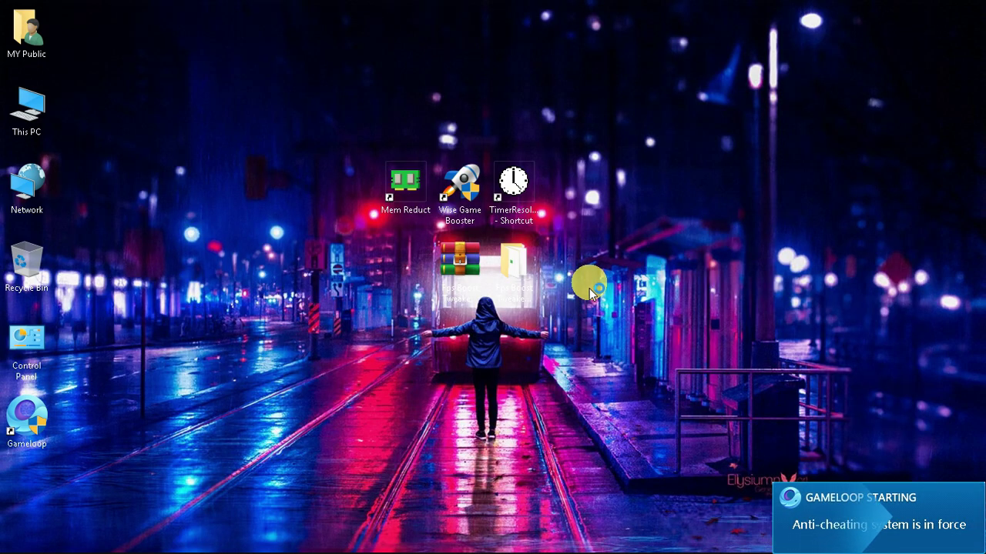